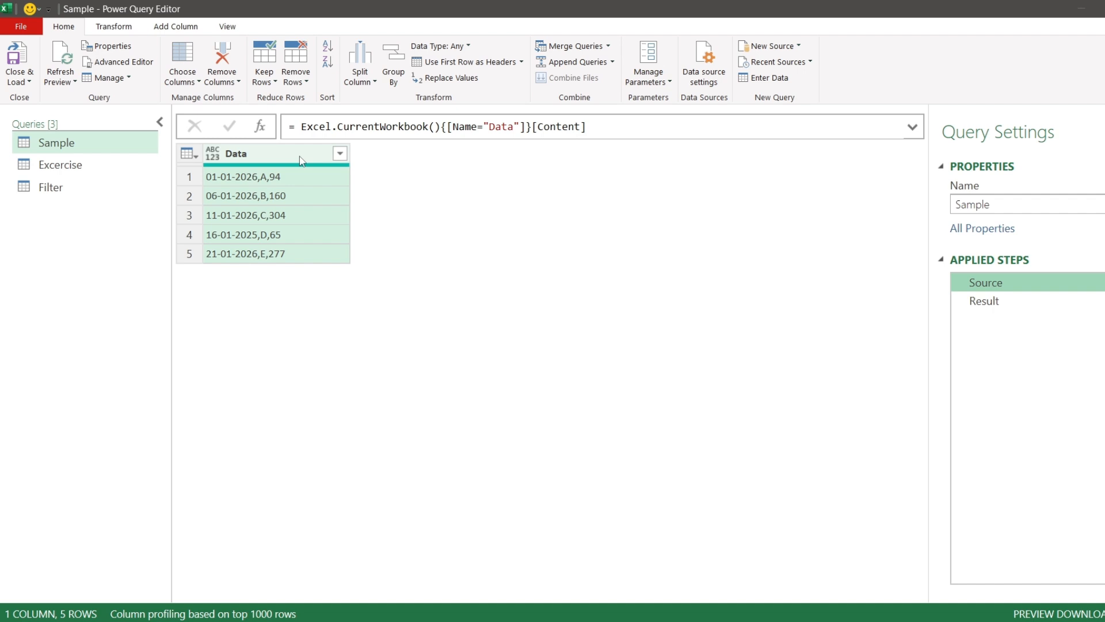
# - Examine the Sample query's comma-separated Data column and the columns produced by its Result step
pyautogui.click(299, 155)
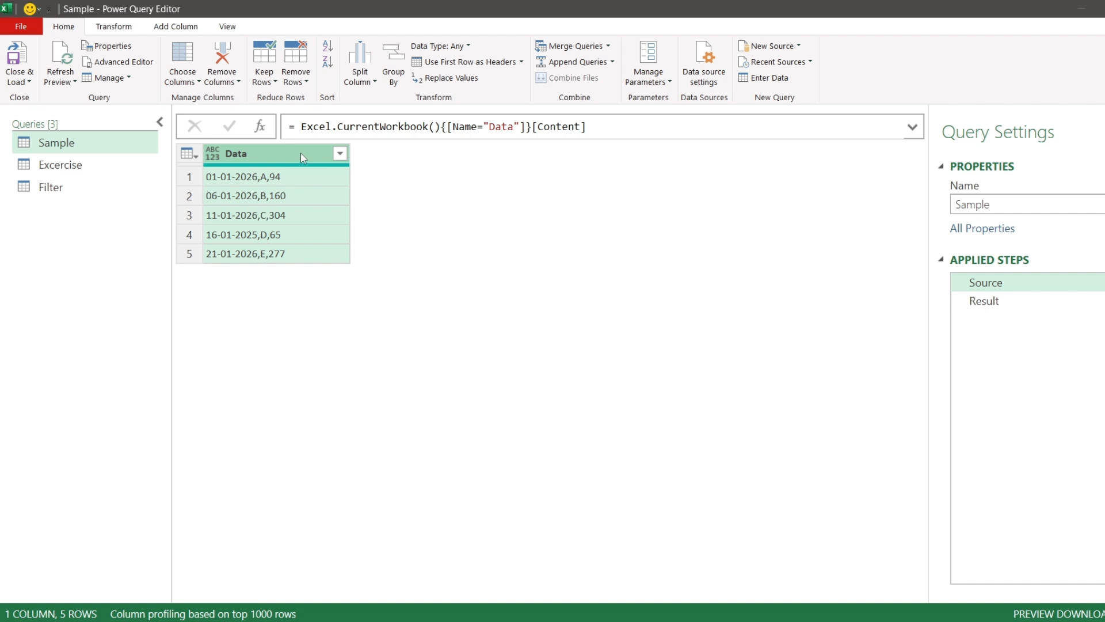
pyautogui.click(316, 178)
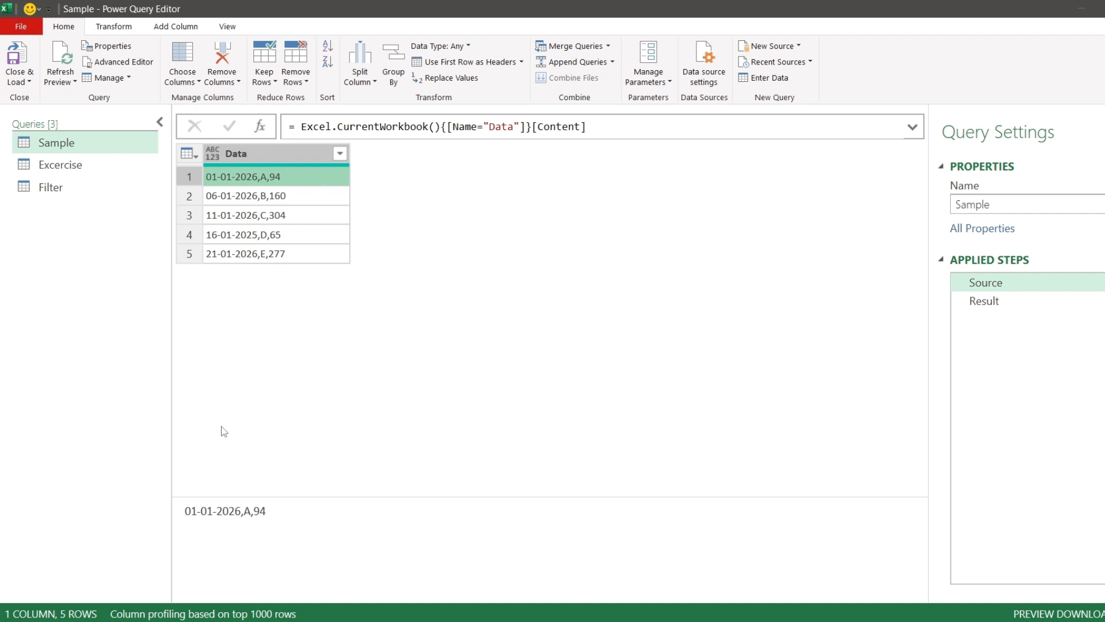
pyautogui.moveTo(241, 510); pyautogui.dragTo(185, 510)
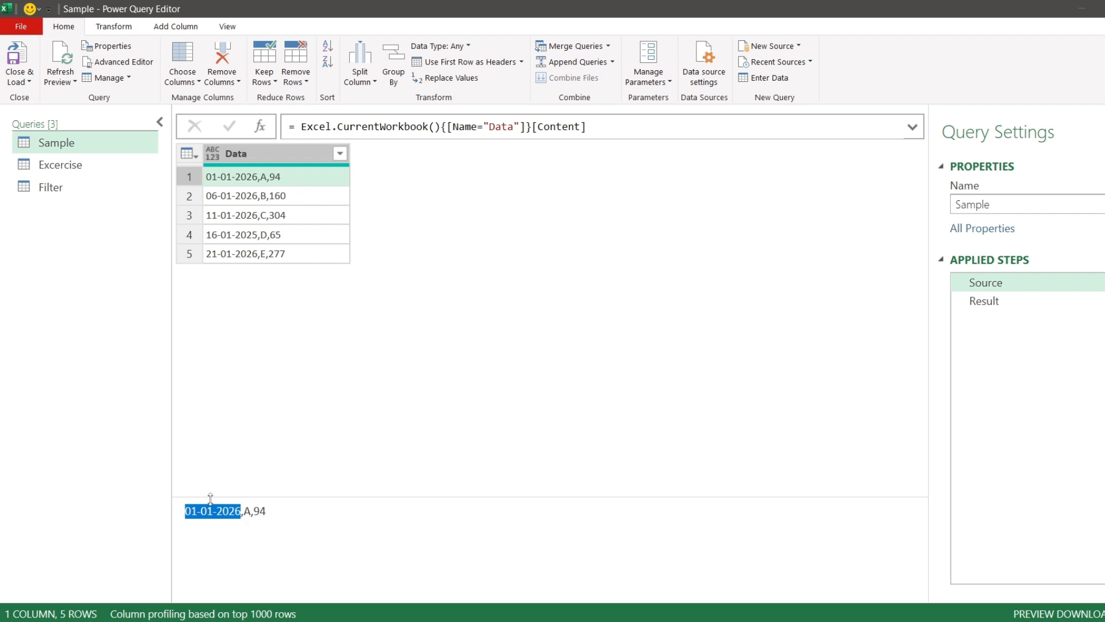
pyautogui.doubleClick(247, 511)
pyautogui.doubleClick(258, 511)
pyautogui.click(1004, 302)
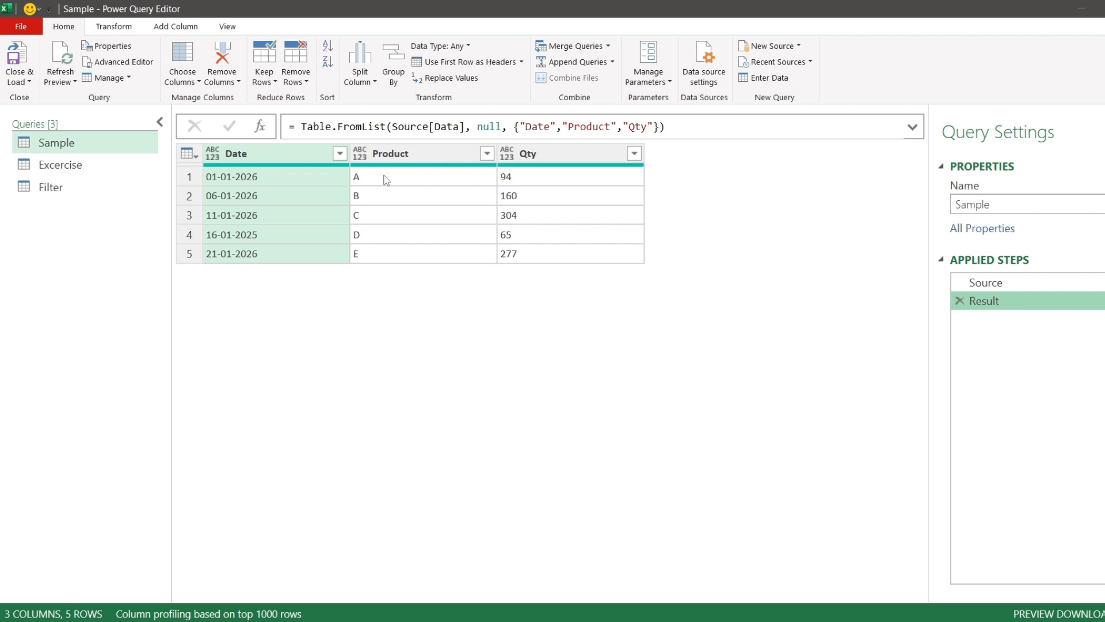
pyautogui.click(417, 159)
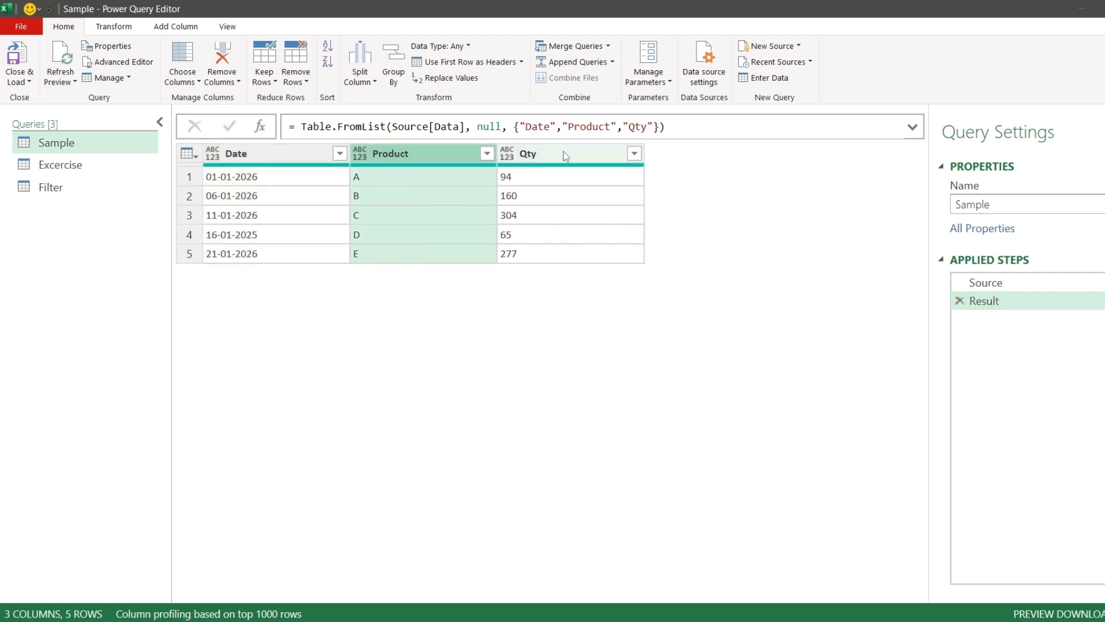
pyautogui.click(557, 153)
pyautogui.click(240, 154)
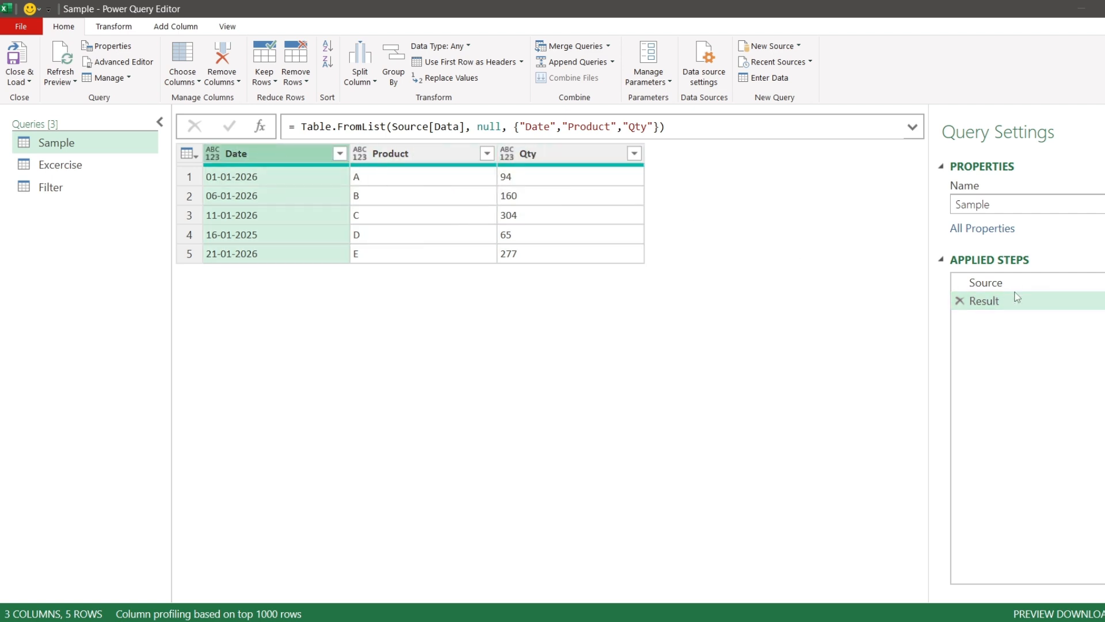
# - In the Excercise query, add a custom step whose formula navigates to Source[Data]
pyautogui.click(85, 172)
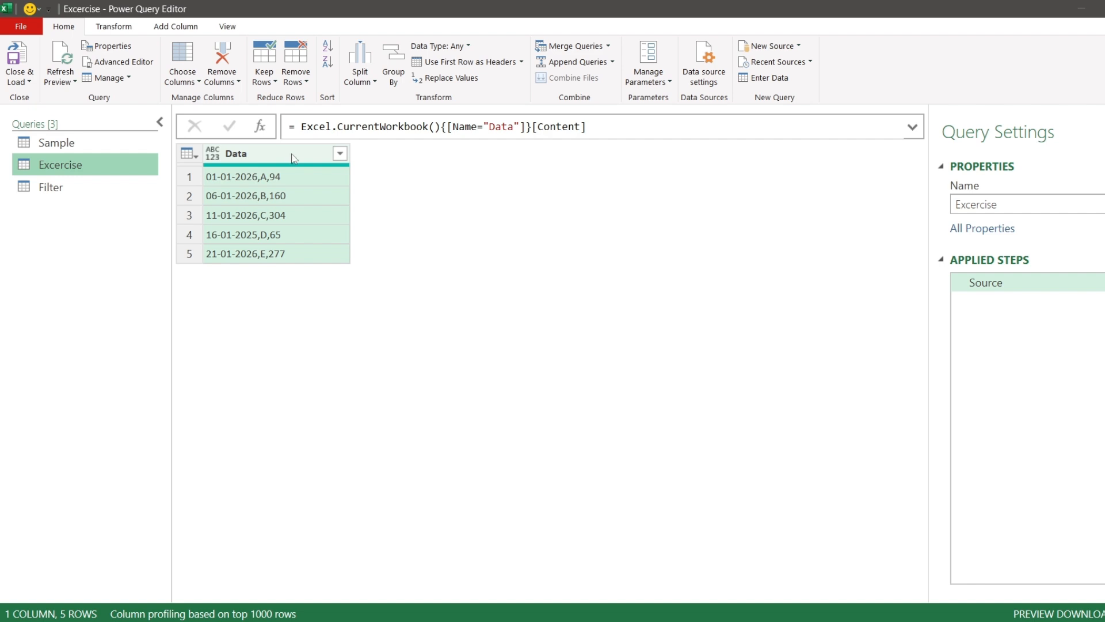
pyautogui.click(260, 128)
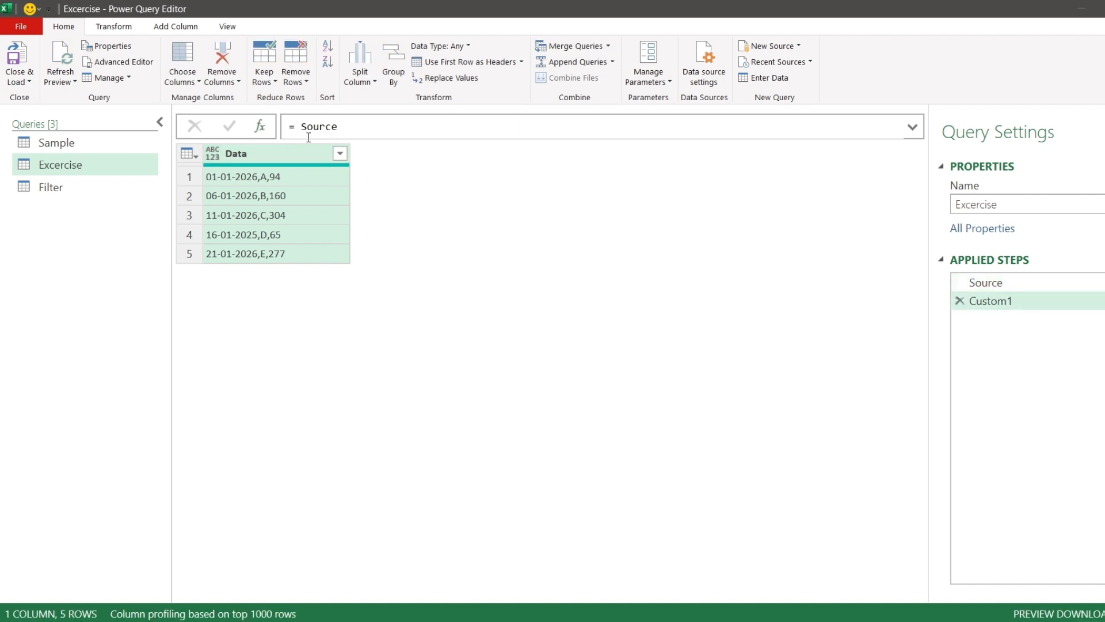
pyautogui.doubleClick(357, 126)
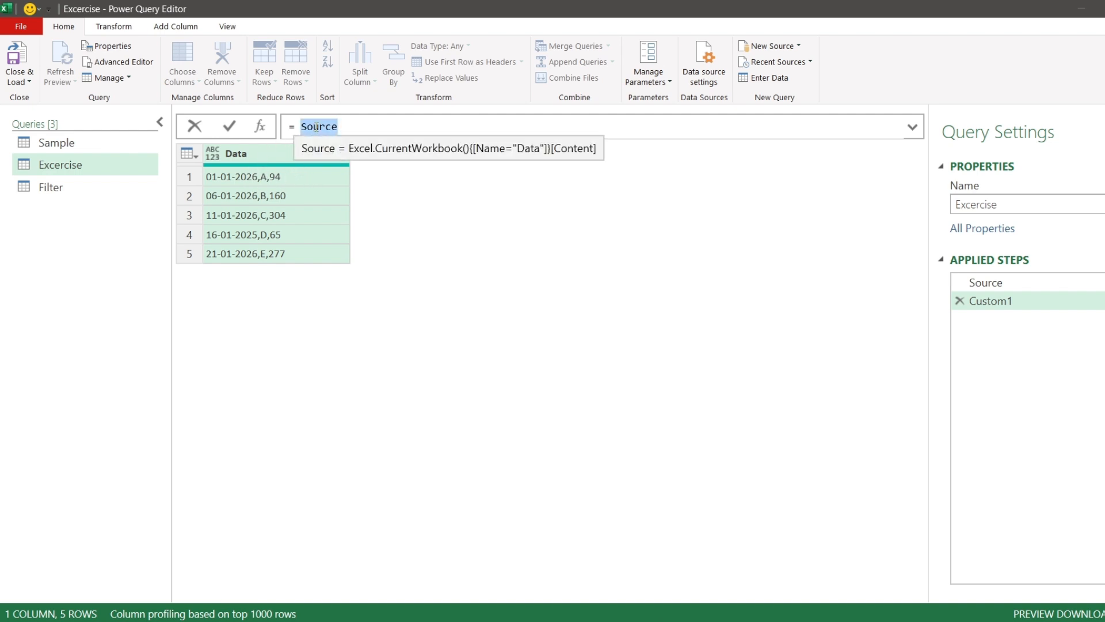
pyautogui.click(371, 120)
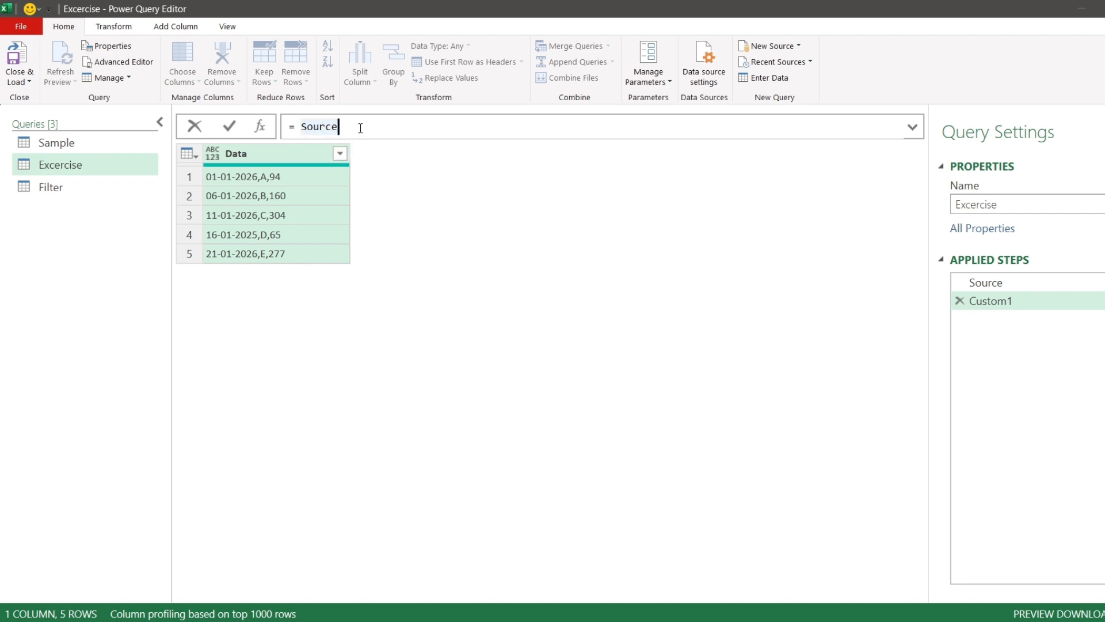
pyautogui.write('[Data]')
pyautogui.click(231, 129)
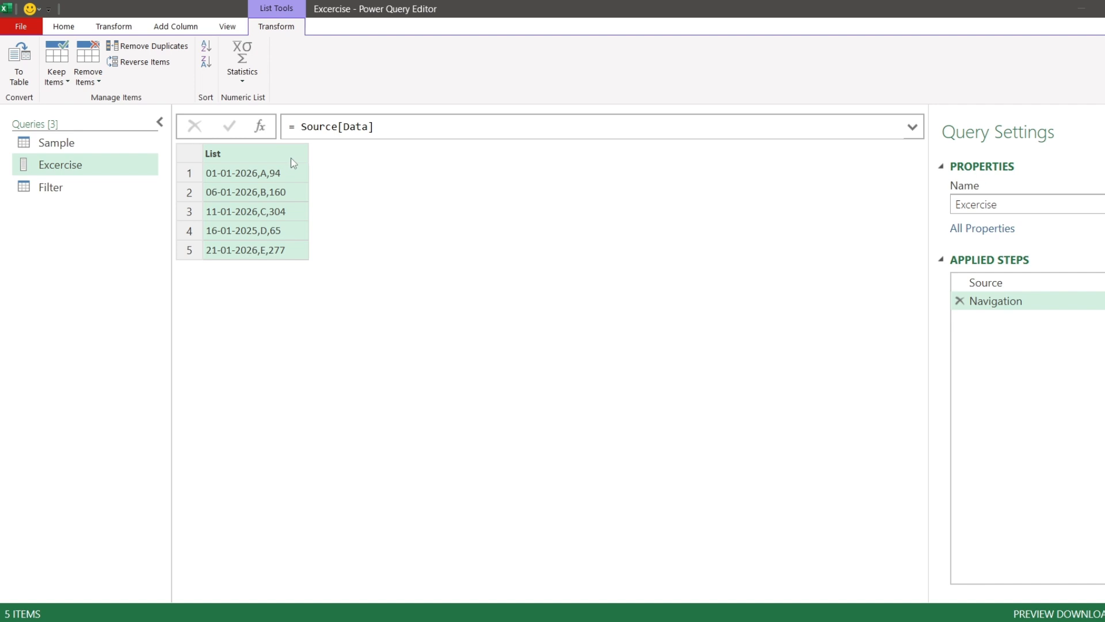
# - Wrap Source[Data] in the formula with the Table.FromList function
pyautogui.click(297, 125)
pyautogui.write('tblfrom')
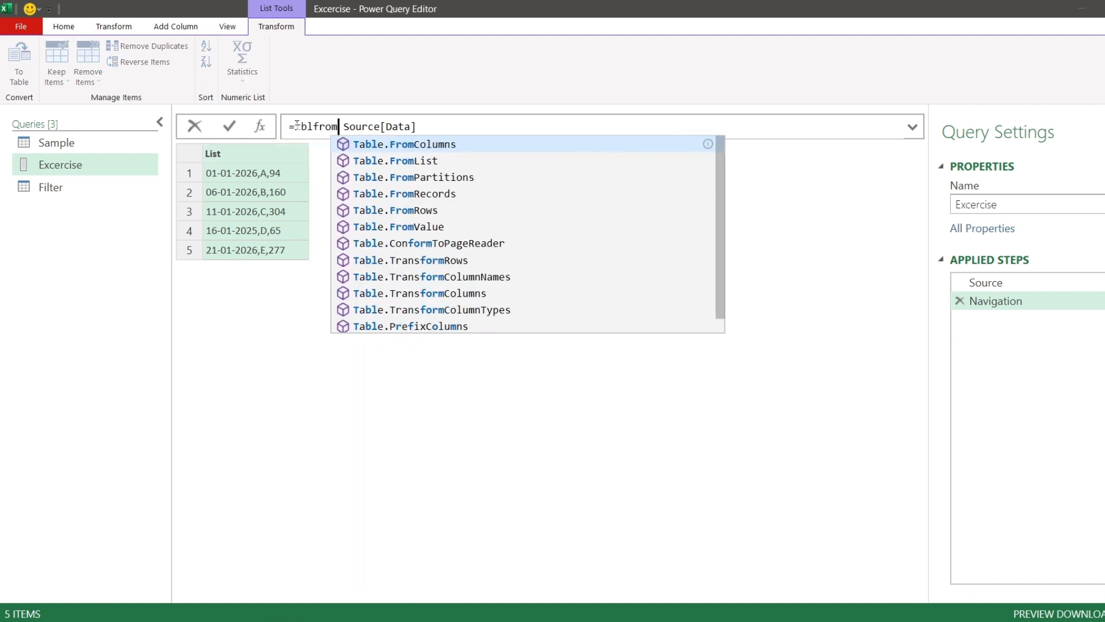
pyautogui.press('Down')
pyautogui.press('Tab')
pyautogui.write('(')
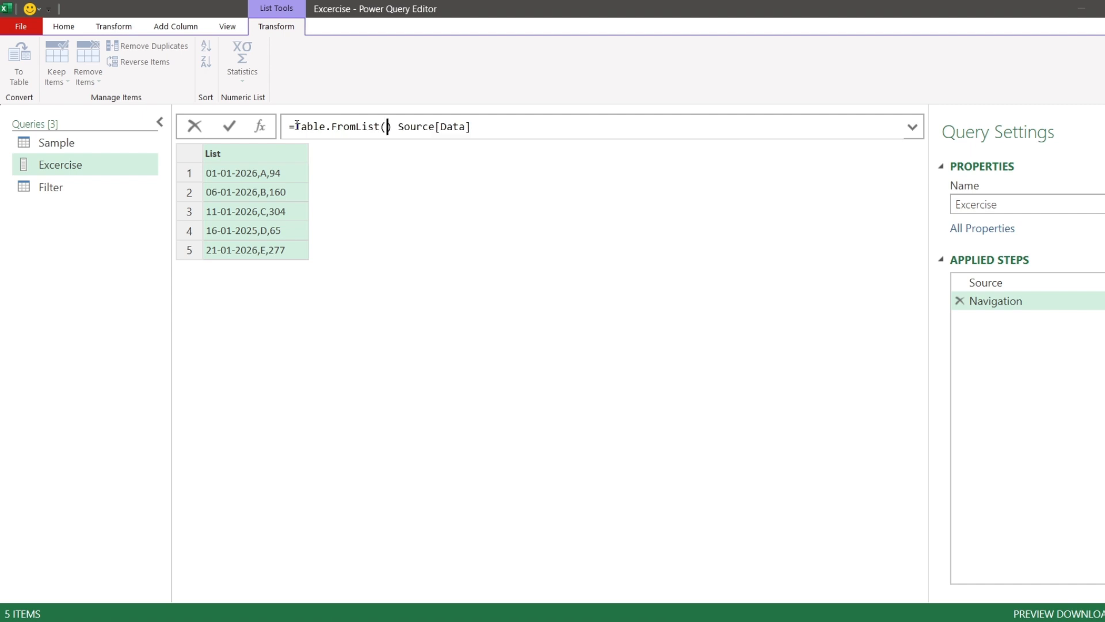
pyautogui.press('Delete')
pyautogui.press('Delete')
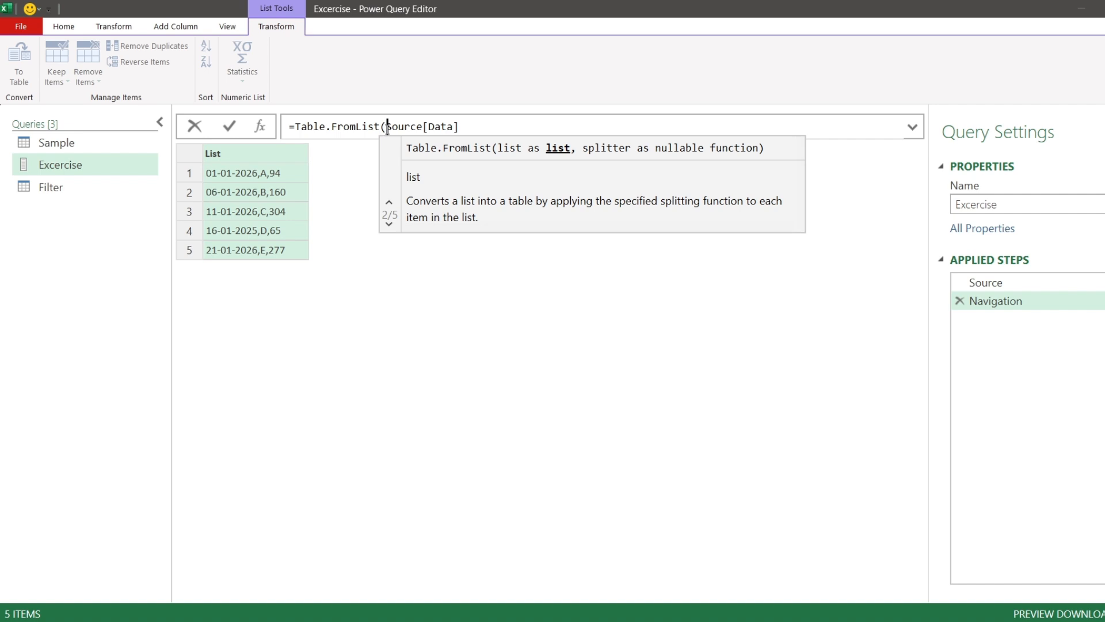
pyautogui.moveTo(387, 127); pyautogui.dragTo(465, 127)
pyautogui.click(496, 126)
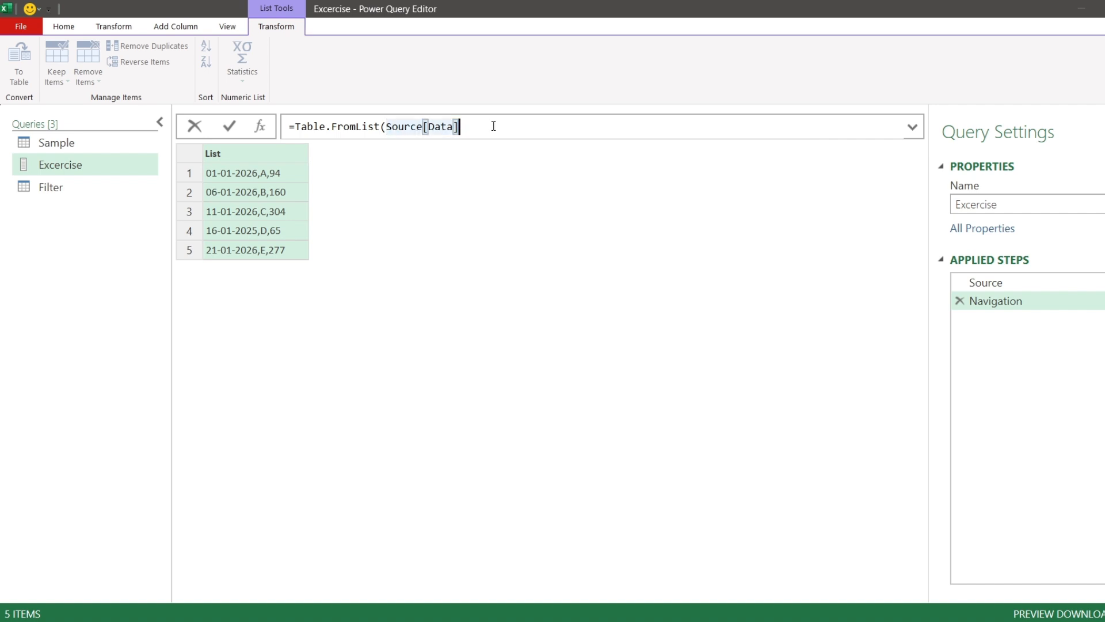
# - Complete the Table.FromList arguments with null and the column names {"Date","Product","Qty"}, then commit the step
pyautogui.write(',')
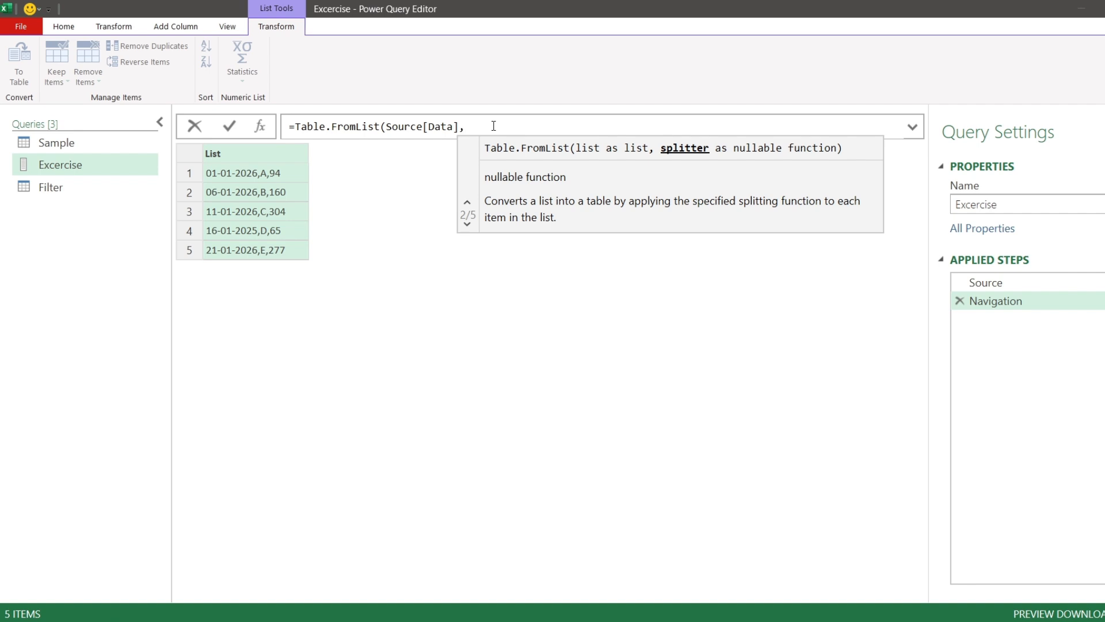
pyautogui.write('nul')
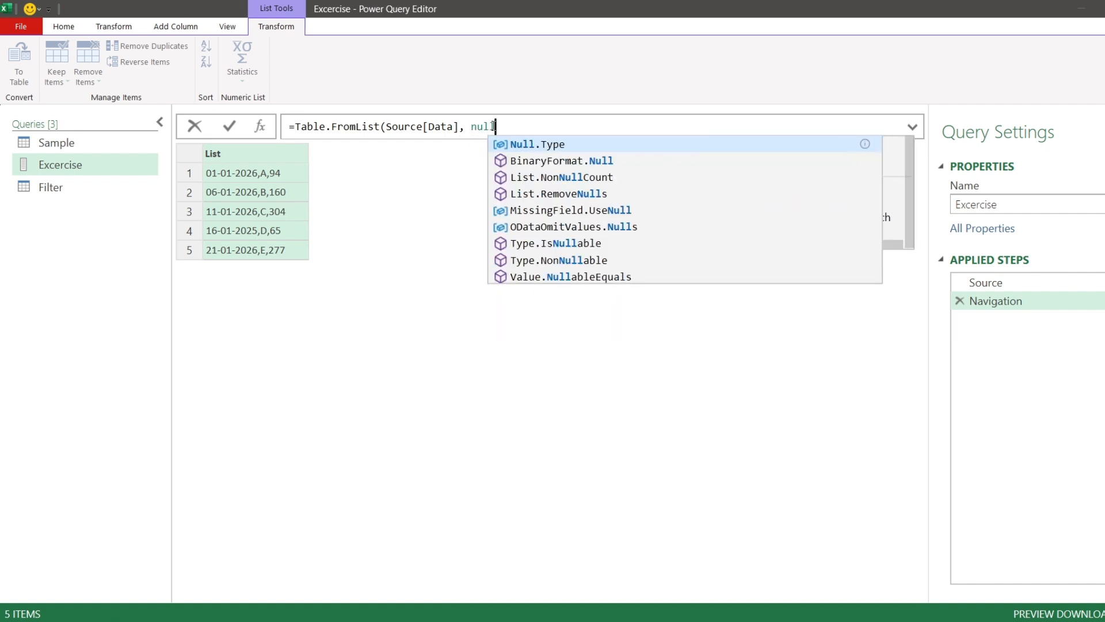
pyautogui.write('l,')
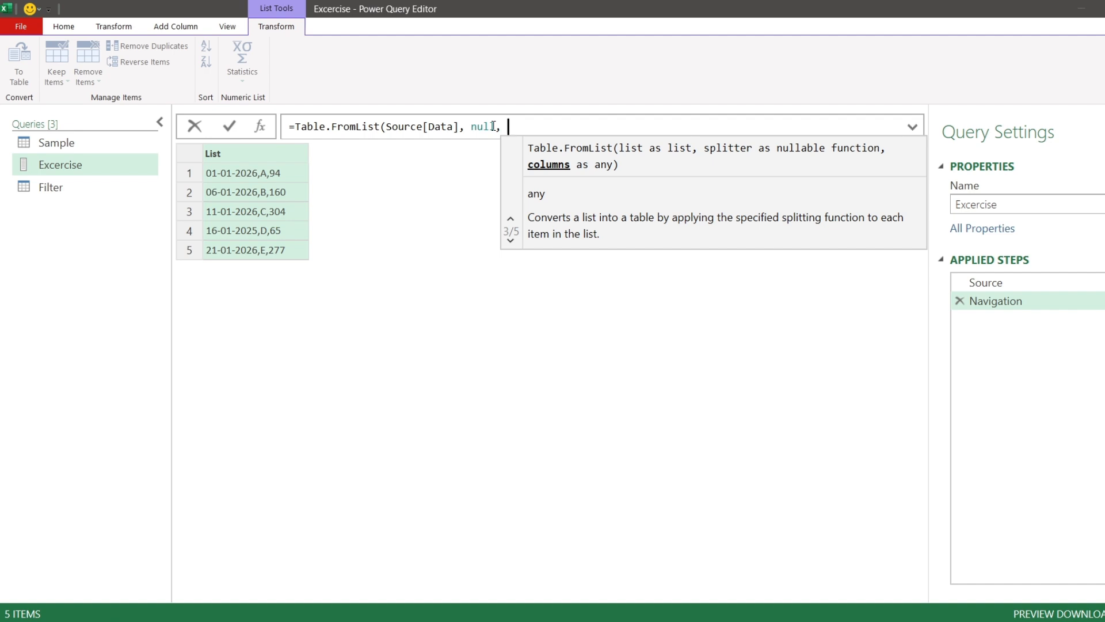
pyautogui.write('{"')
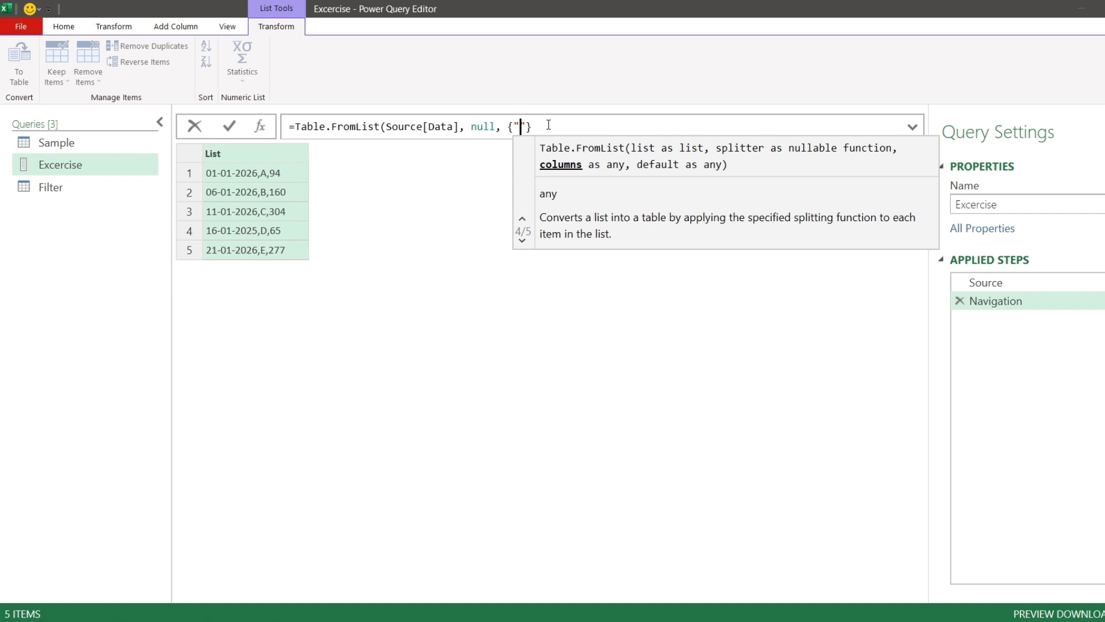
pyautogui.write('Date"')
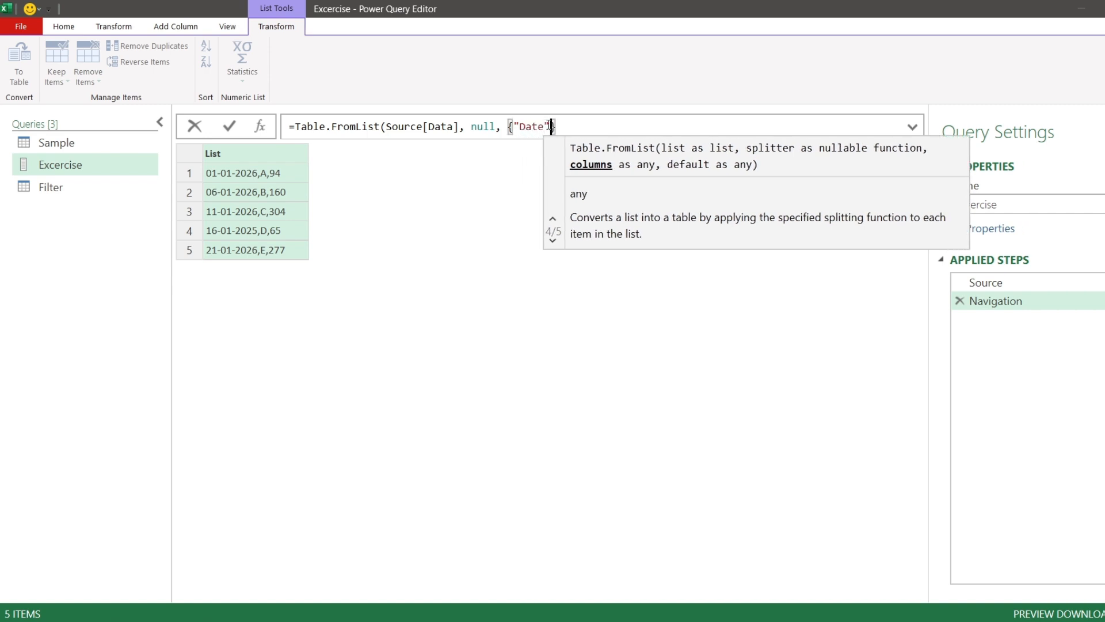
pyautogui.write(',')
pyautogui.write('"P')
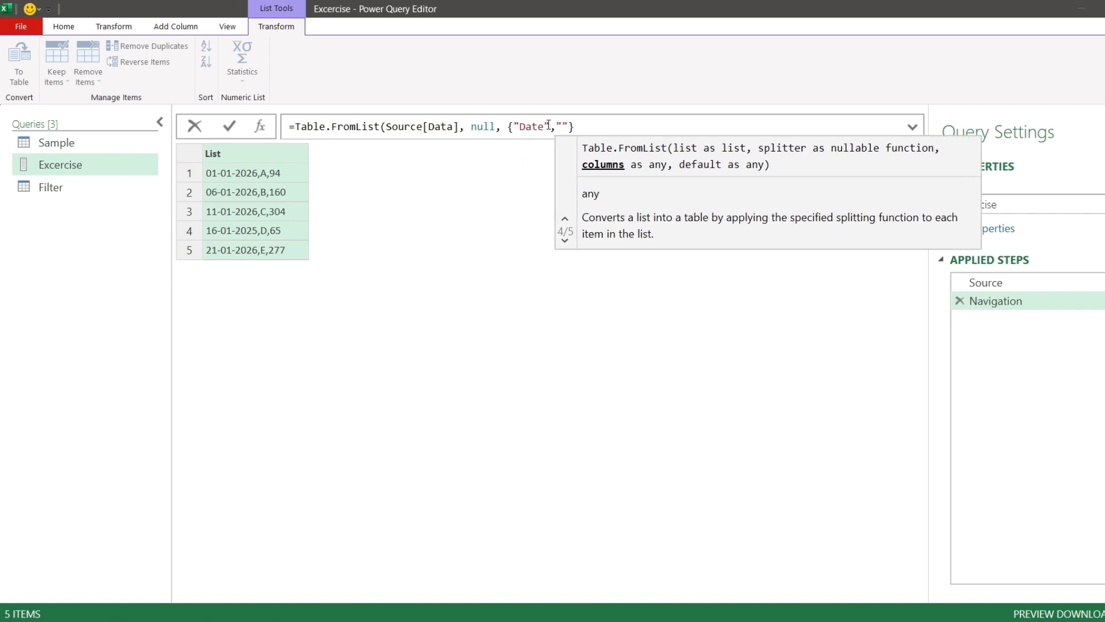
pyautogui.write('roduct",')
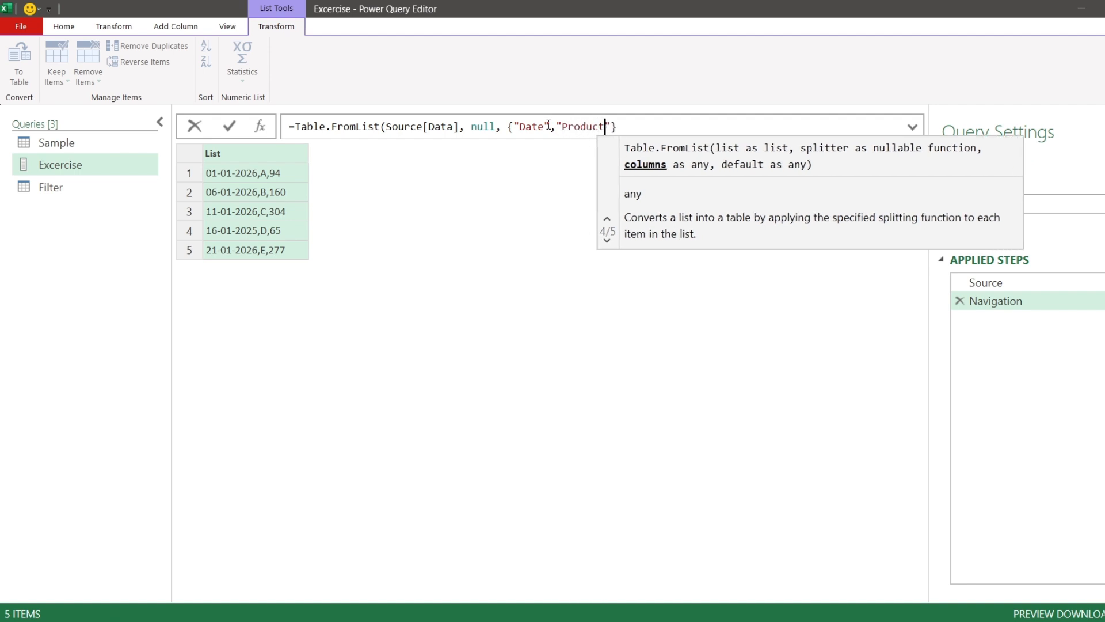
pyautogui.write('"')
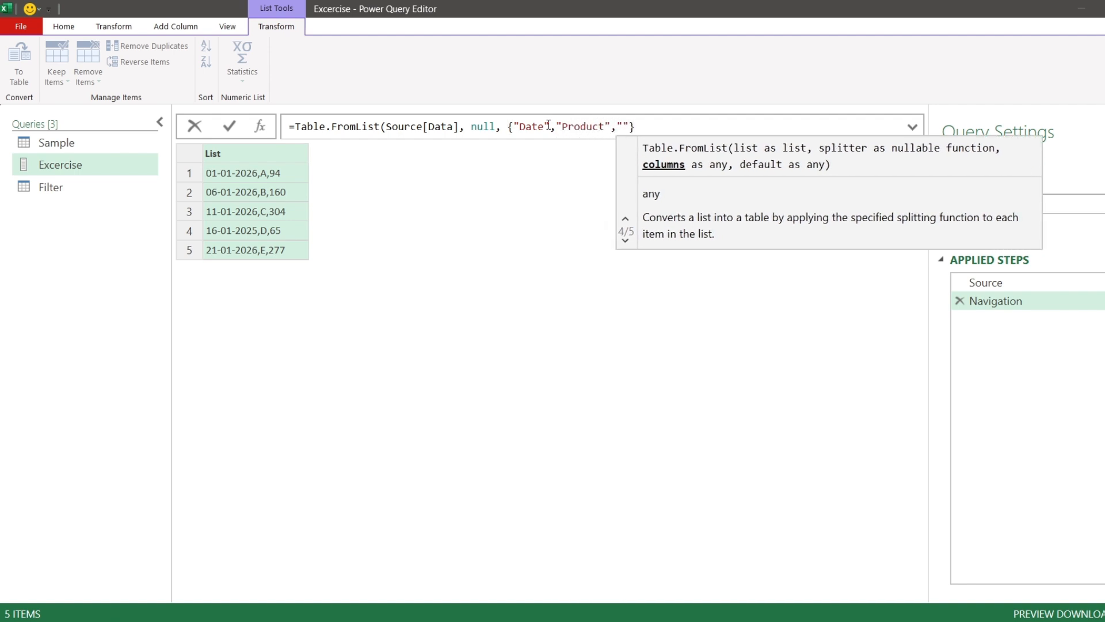
pyautogui.write('Qty')
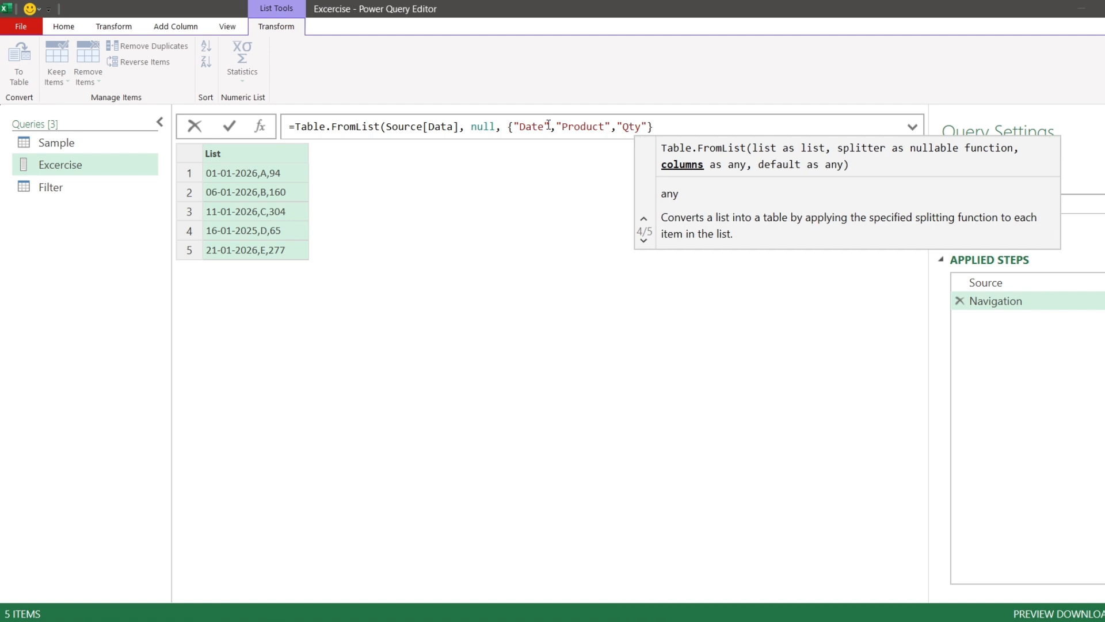
pyautogui.write('"')
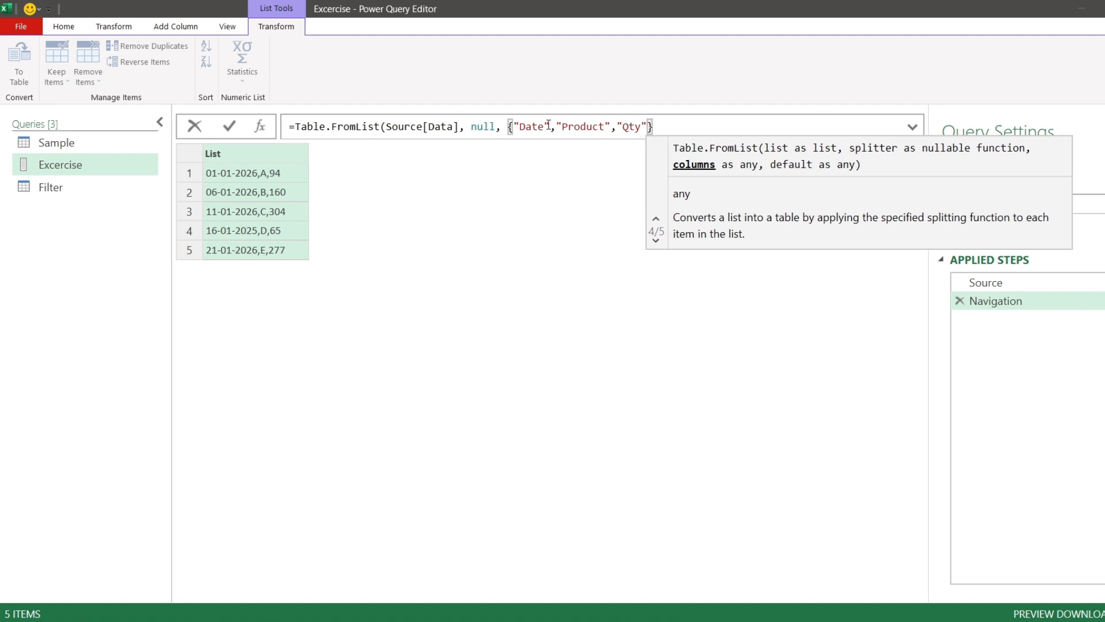
pyautogui.write('})')
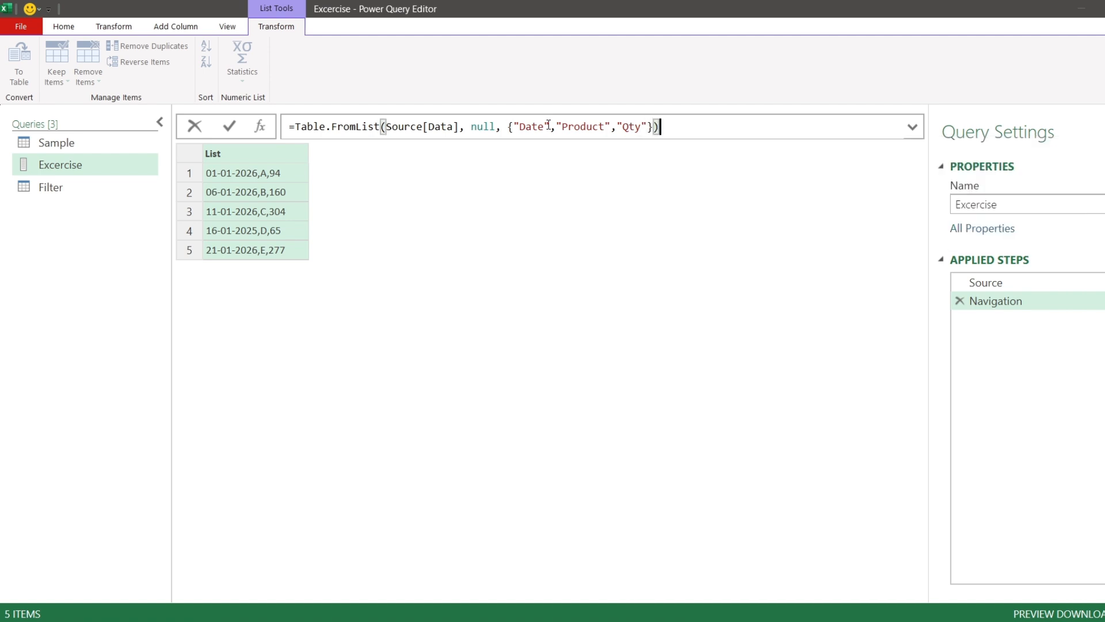
pyautogui.doubleClick(425, 126)
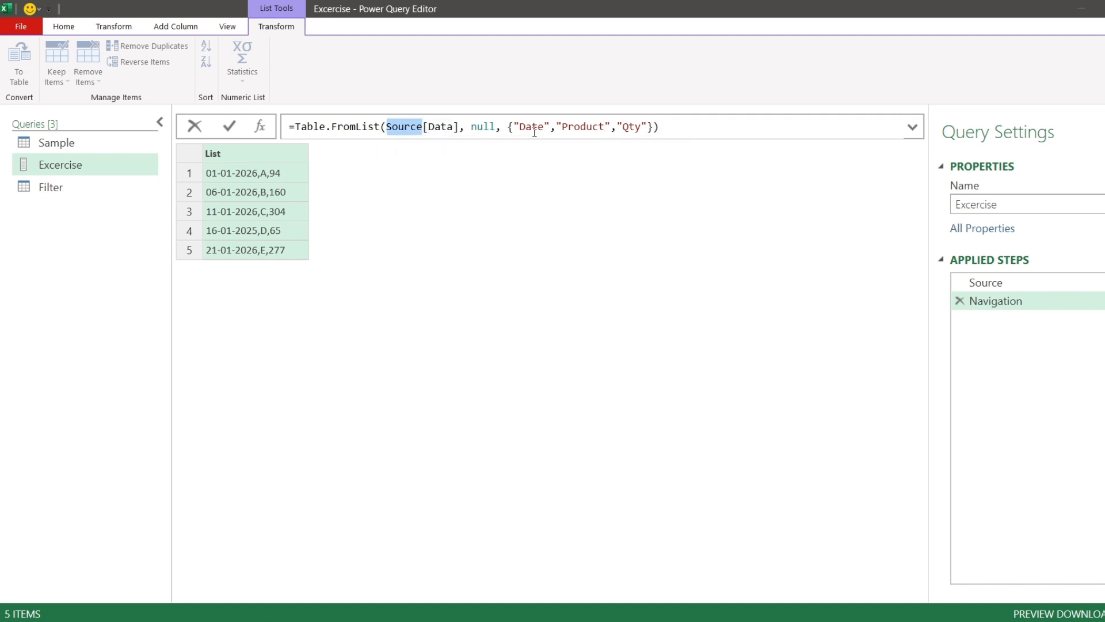
pyautogui.moveTo(508, 126); pyautogui.dragTo(653, 130)
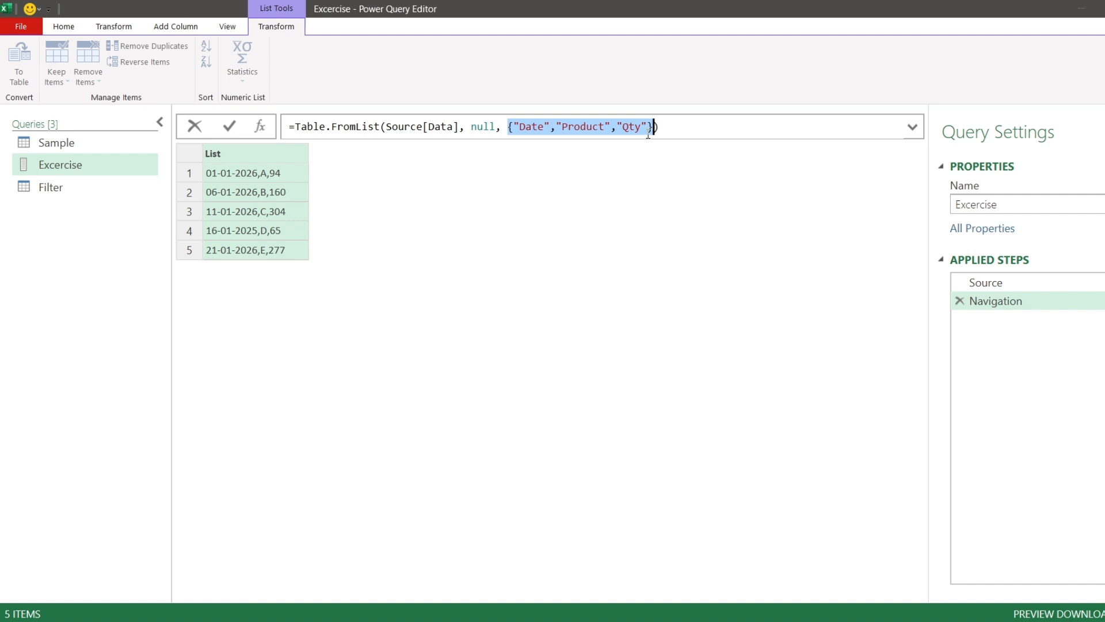
pyautogui.click(229, 126)
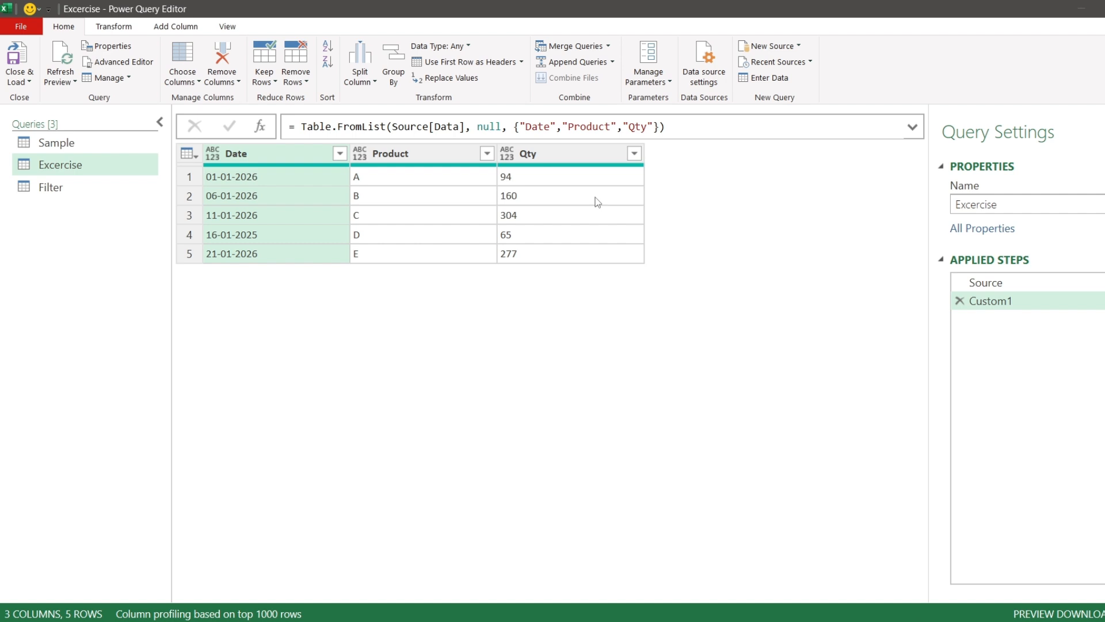
# - Add another custom step whose formula is just the Table.FromList function
pyautogui.click(260, 127)
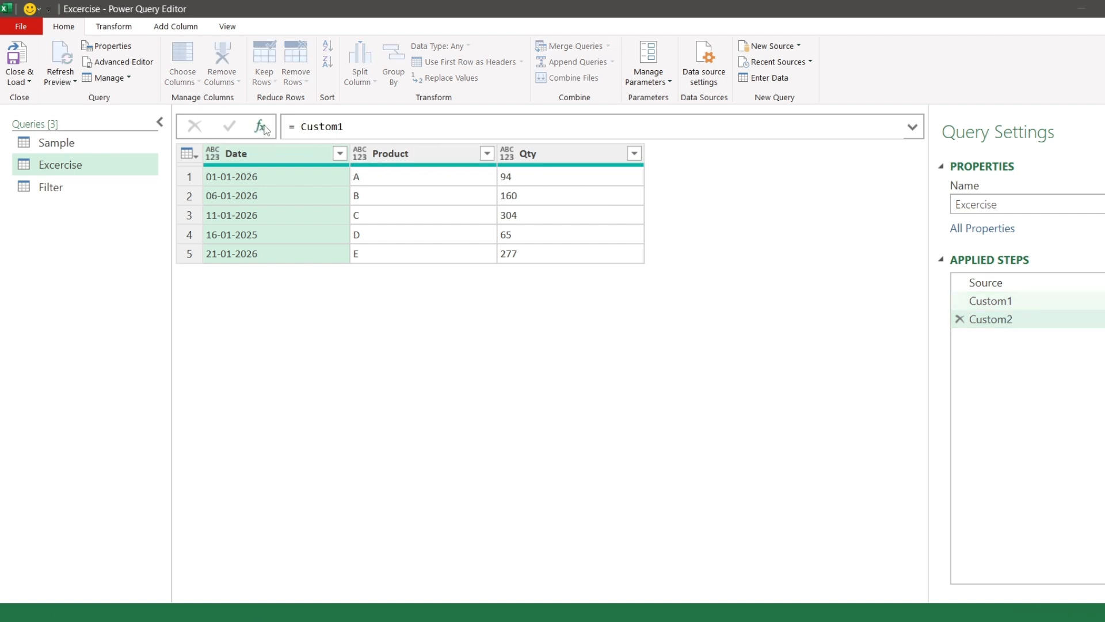
pyautogui.moveTo(296, 128); pyautogui.dragTo(383, 125)
pyautogui.press('BackSpace')
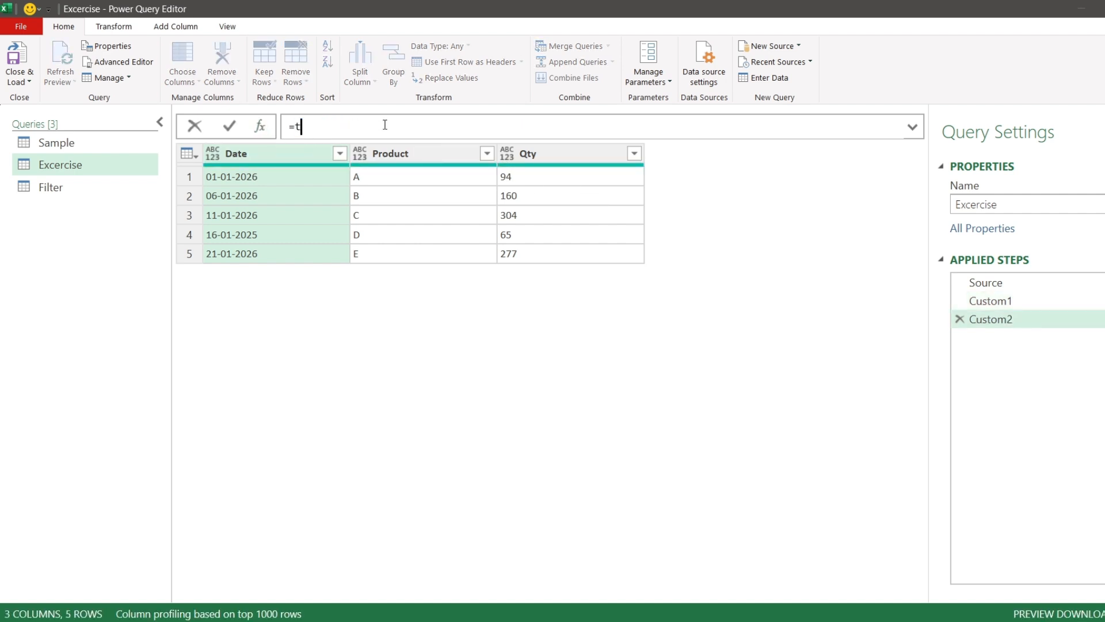
pyautogui.write('tblfrom')
pyautogui.press('Tab')
pyautogui.click(231, 128)
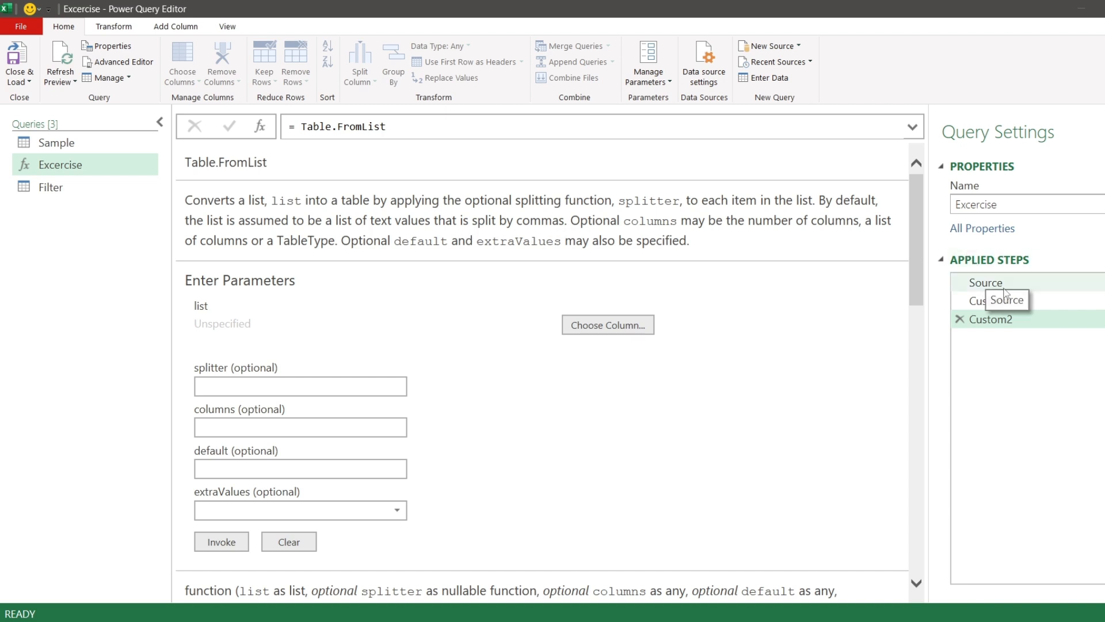
# - Review the Source and Custom1 steps, then open the Filter query
pyautogui.click(985, 282)
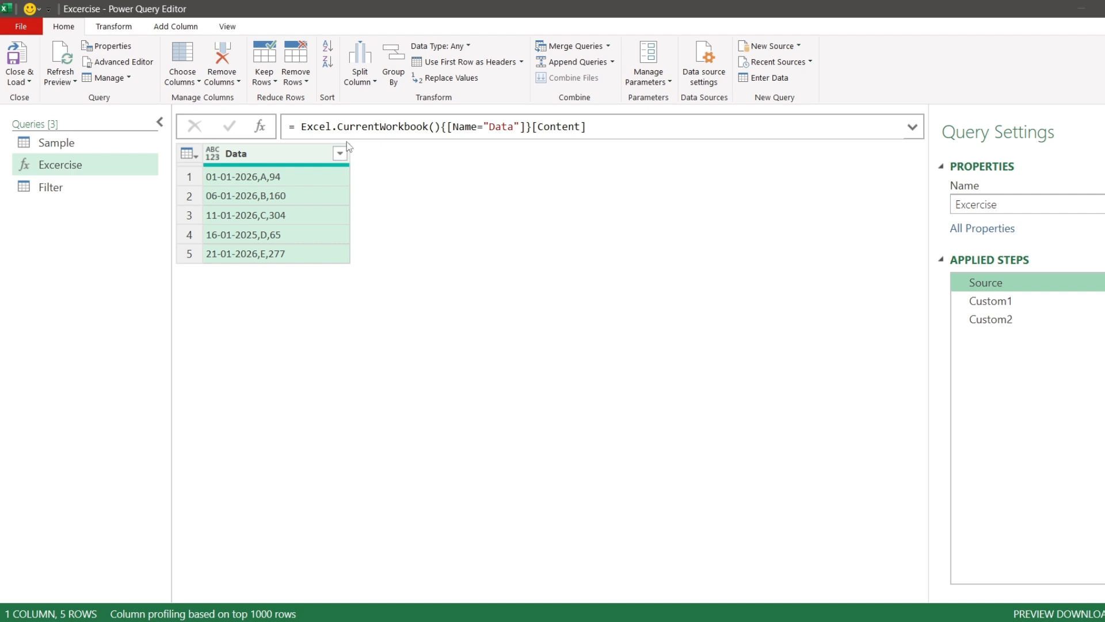
pyautogui.click(1036, 307)
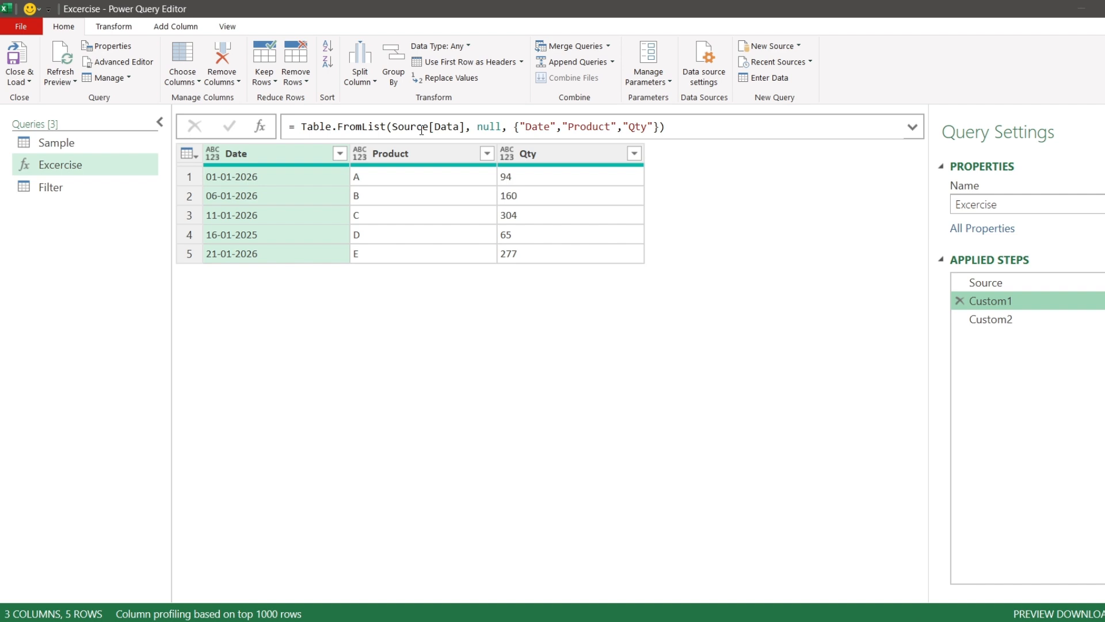
pyautogui.click(76, 187)
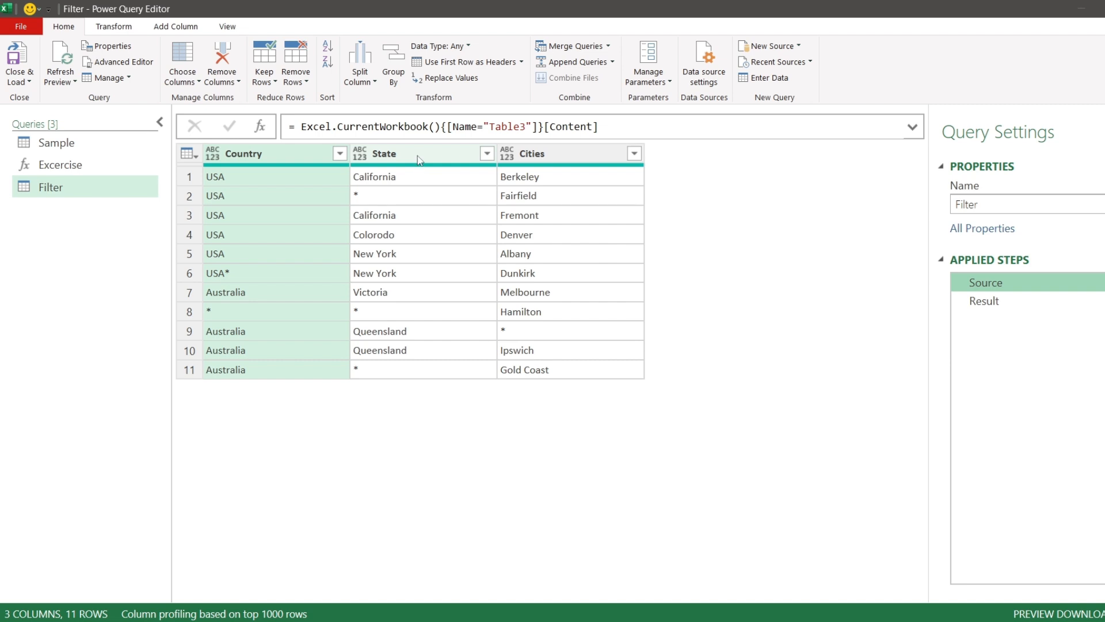
# - Inspect the Filter query's Source table, its Country, State and Cities columns and the cells holding asterisks
pyautogui.click(420, 157)
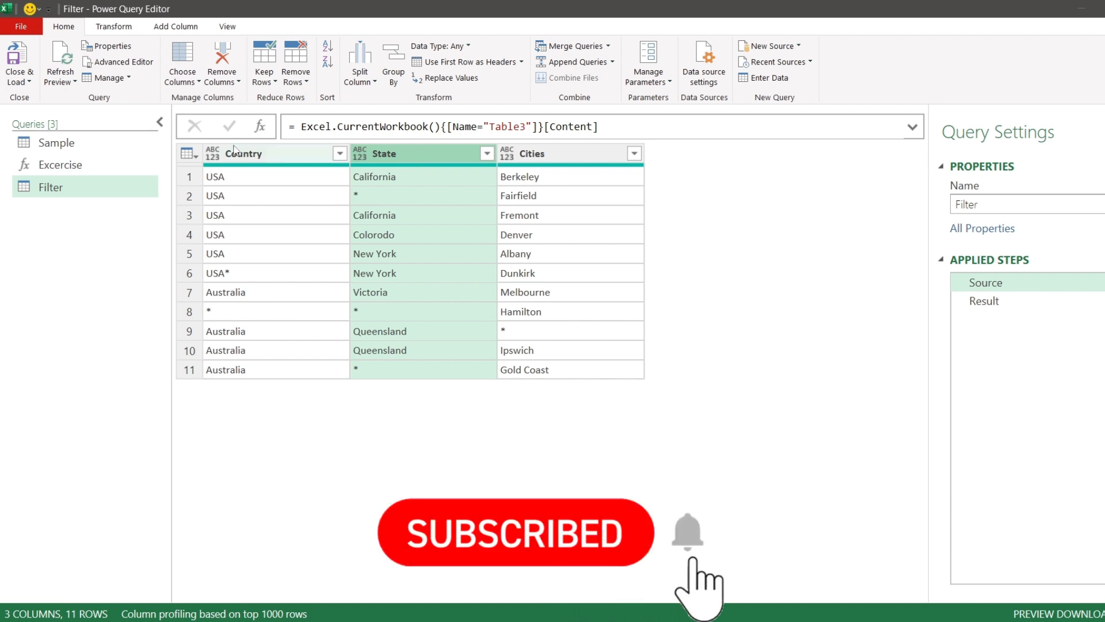
pyautogui.click(265, 151)
pyautogui.click(397, 152)
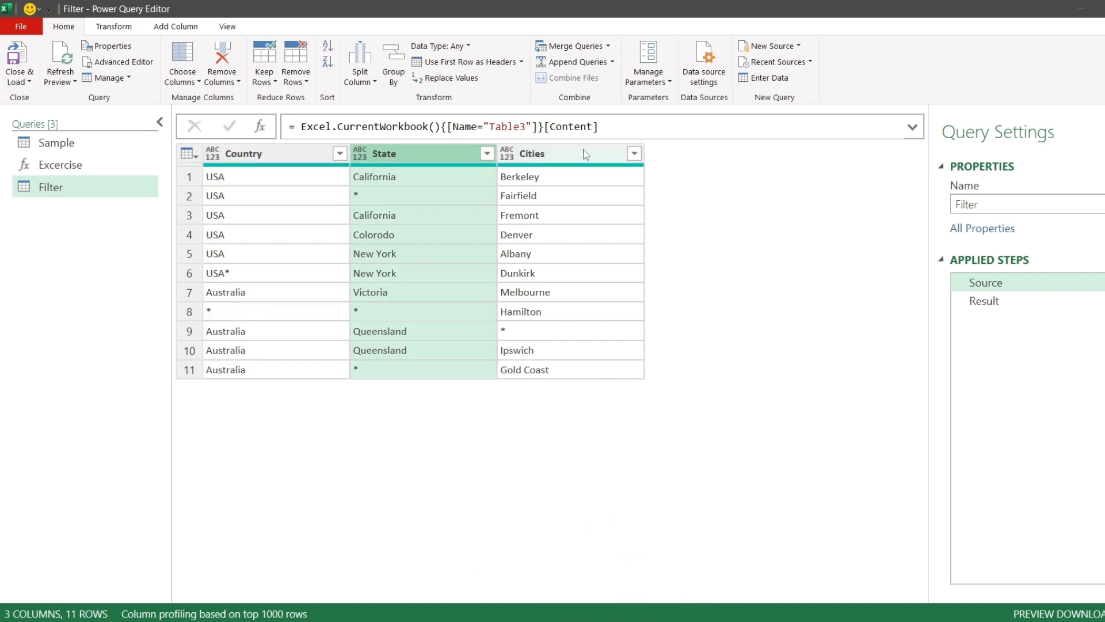
pyautogui.click(584, 153)
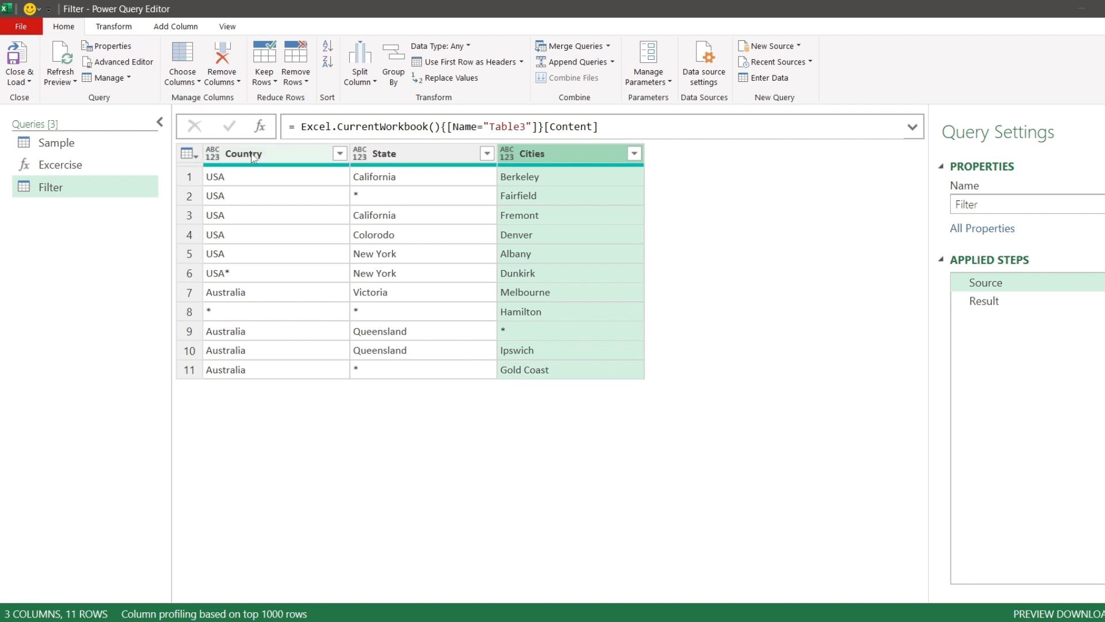
pyautogui.click(392, 155)
pyautogui.click(584, 157)
pyautogui.click(397, 202)
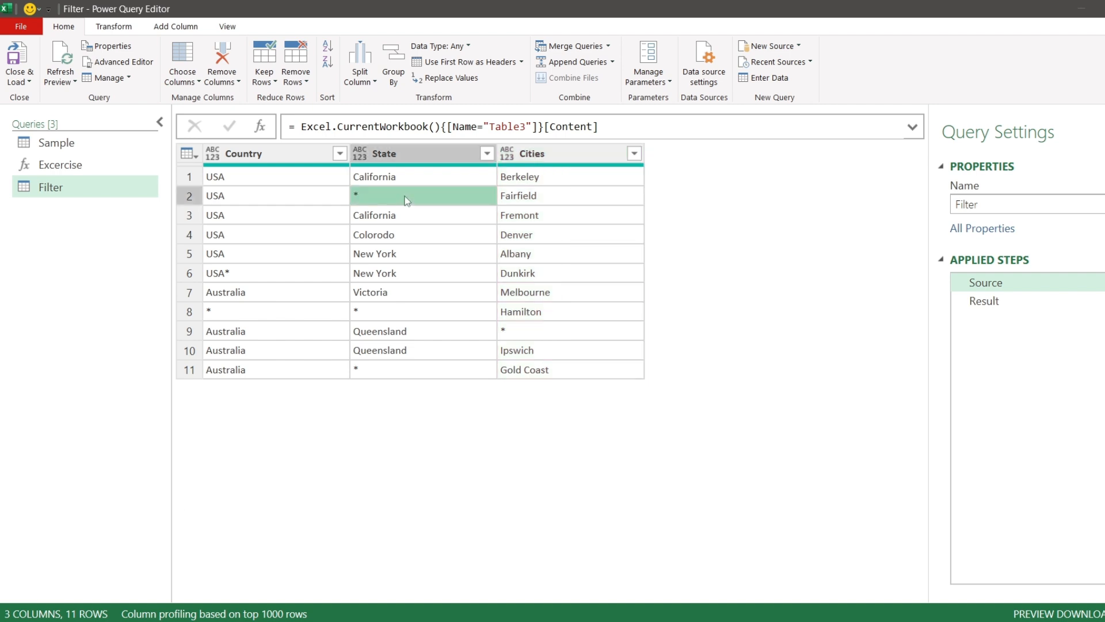
pyautogui.click(278, 274)
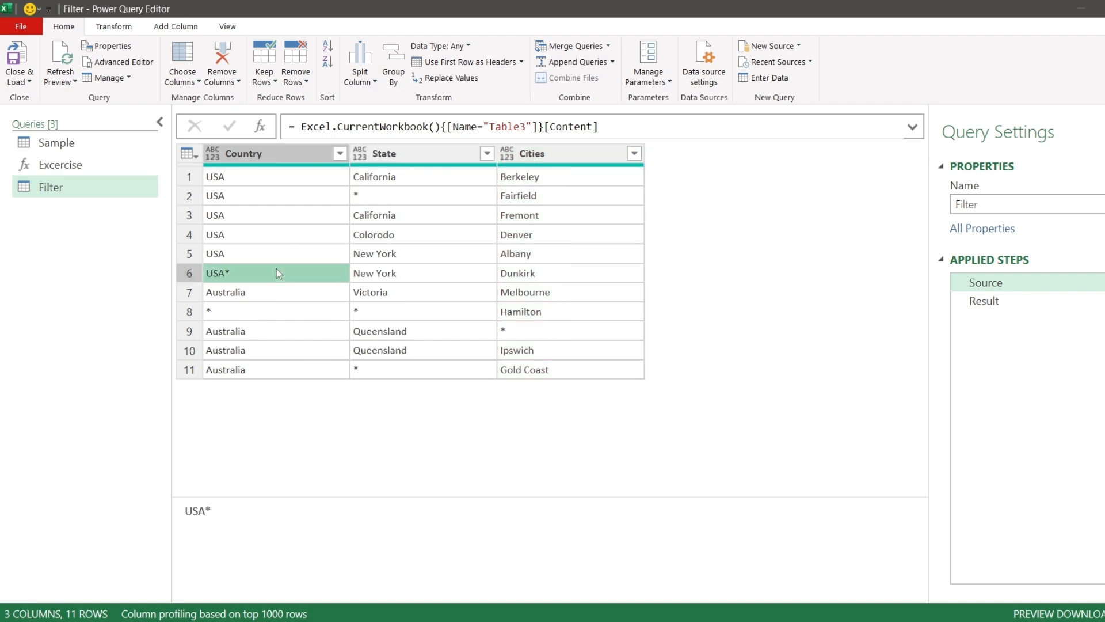
pyautogui.click(432, 195)
pyautogui.click(439, 310)
pyautogui.click(548, 332)
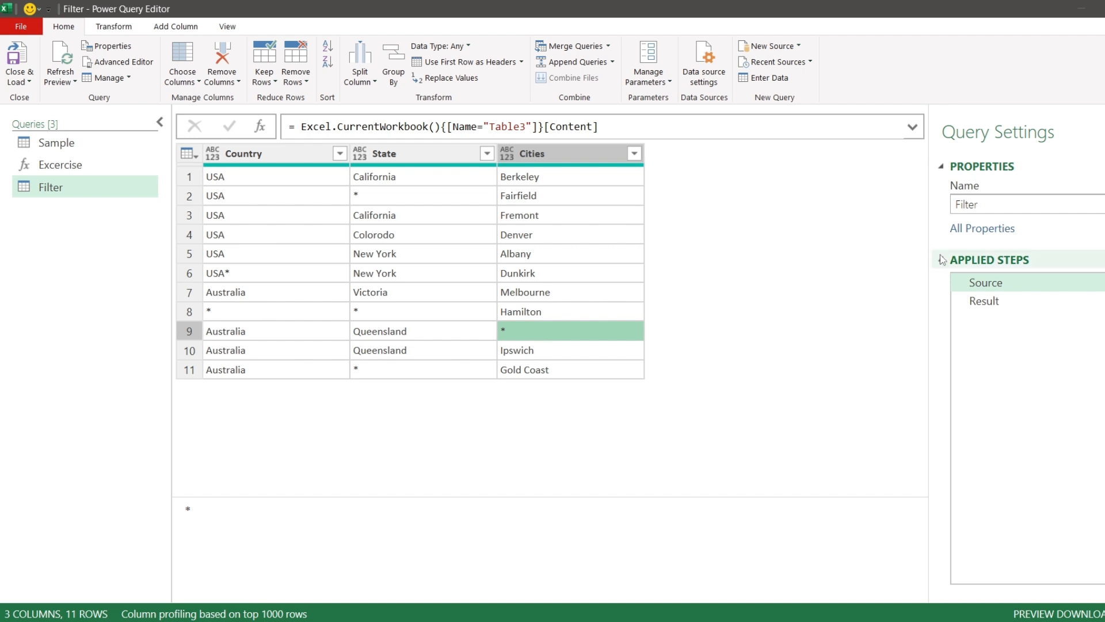
# - Open the Result step and inspect the filtered rows that contain an asterisk
pyautogui.click(984, 301)
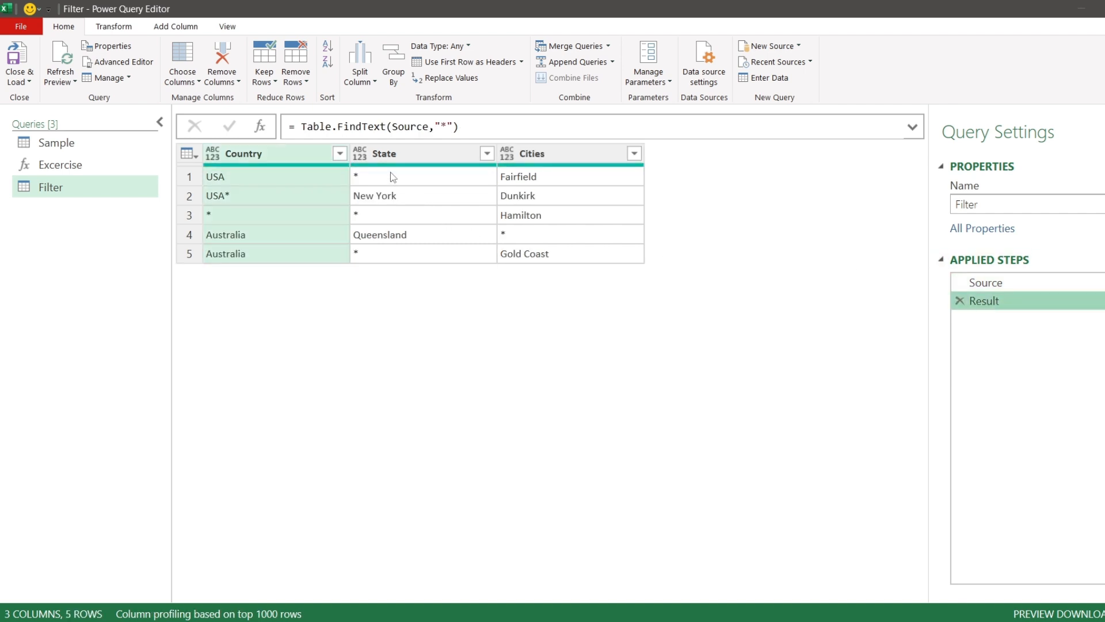
pyautogui.click(187, 177)
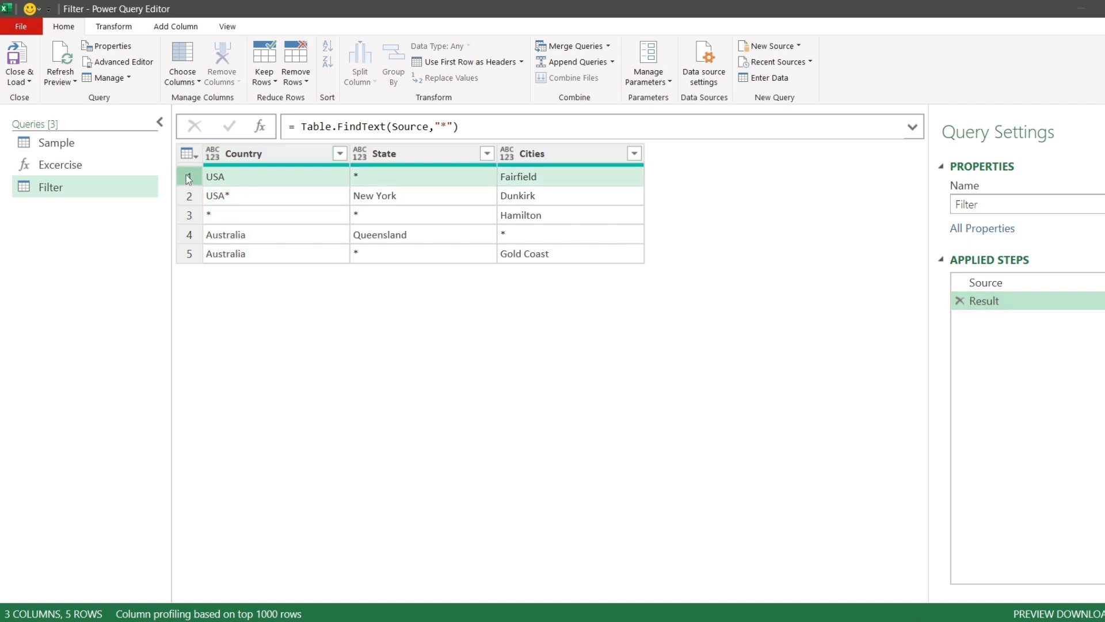
pyautogui.click(426, 178)
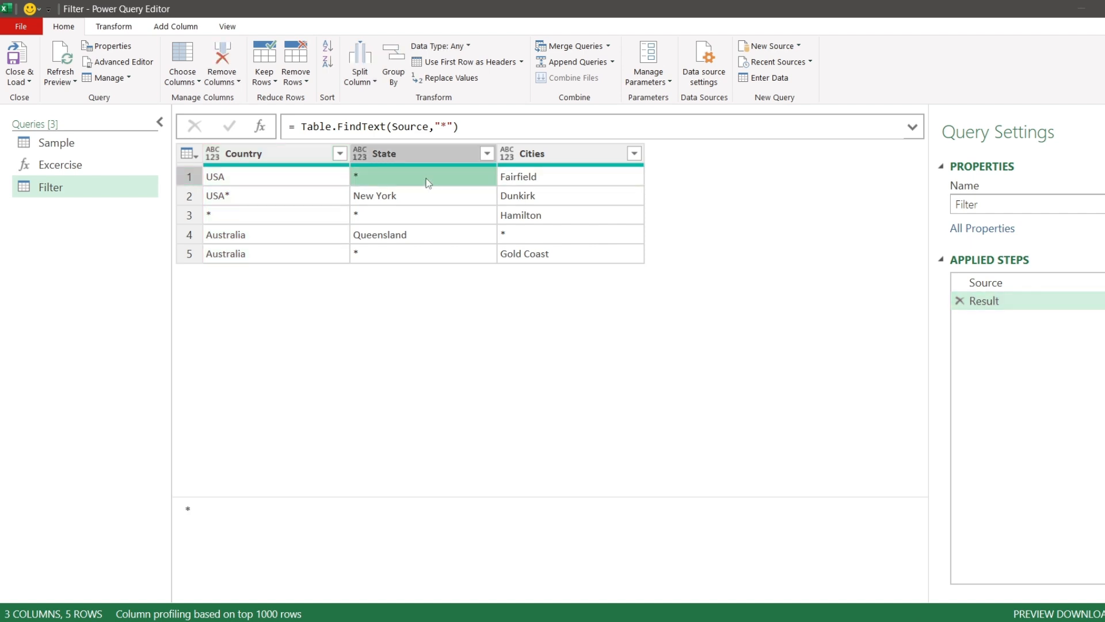
pyautogui.click(186, 177)
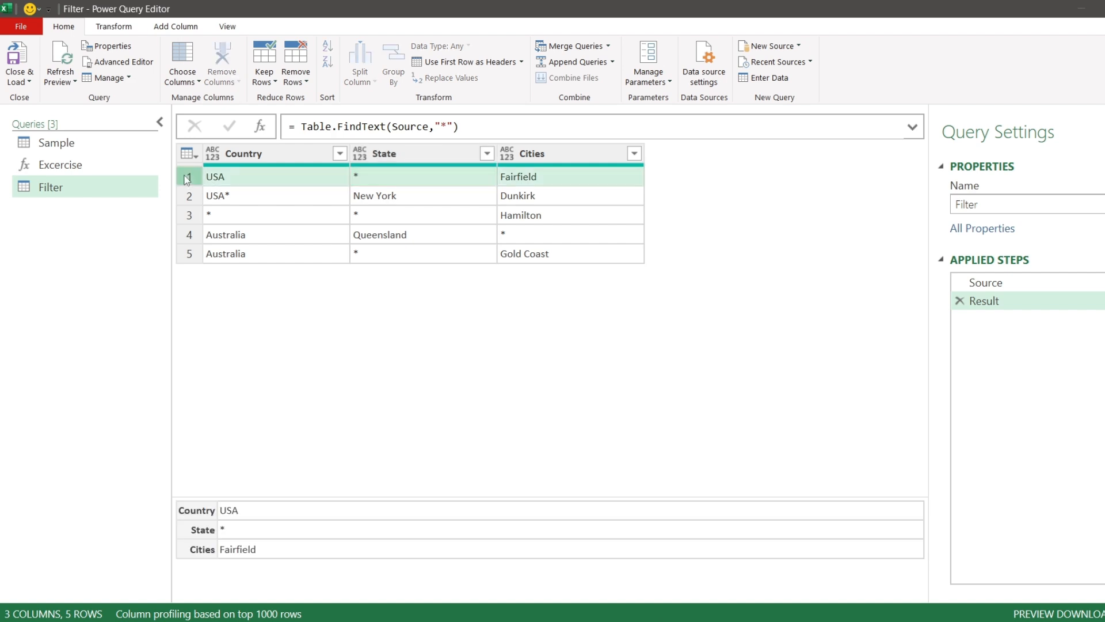
pyautogui.click(256, 196)
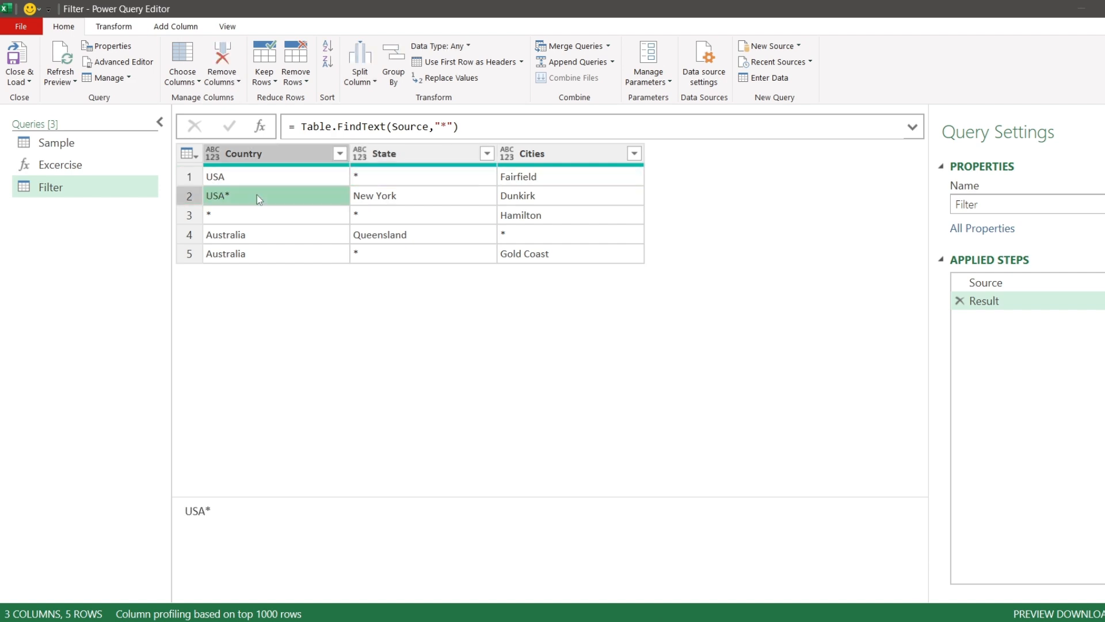
pyautogui.click(183, 196)
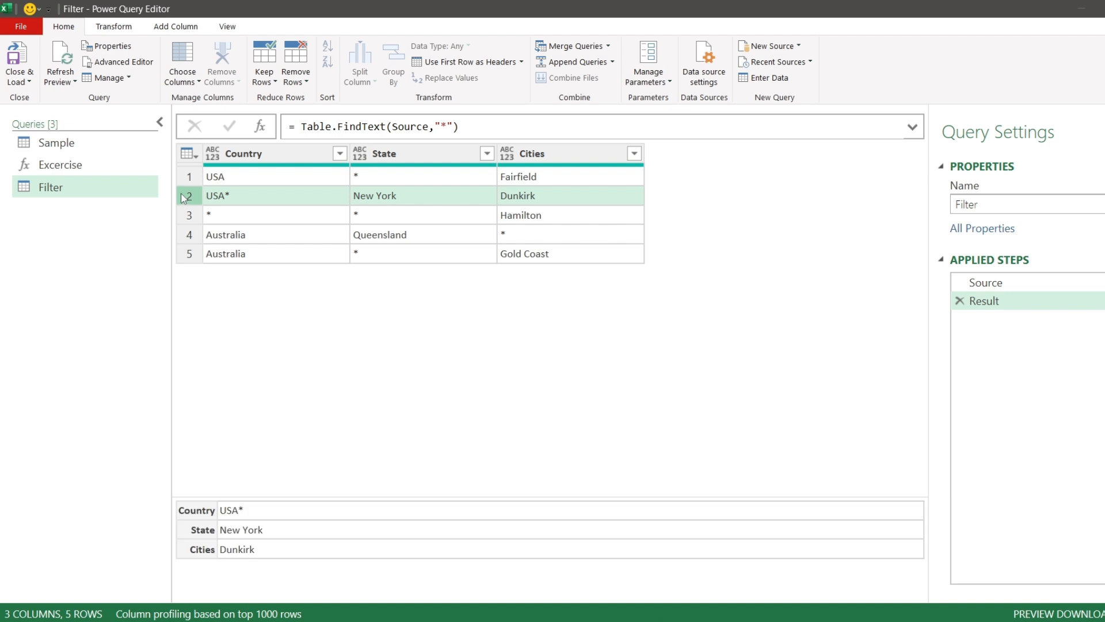
# - Delete the Result step, add a new custom step and start its formula with Table.FindText around Source
pyautogui.click(960, 302)
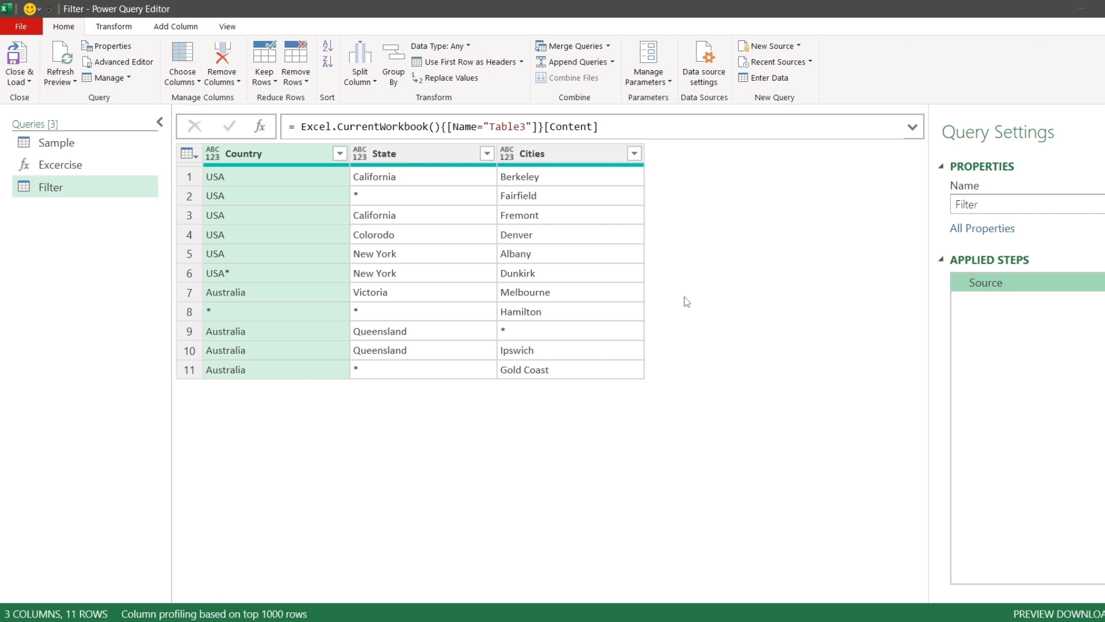
pyautogui.click(260, 127)
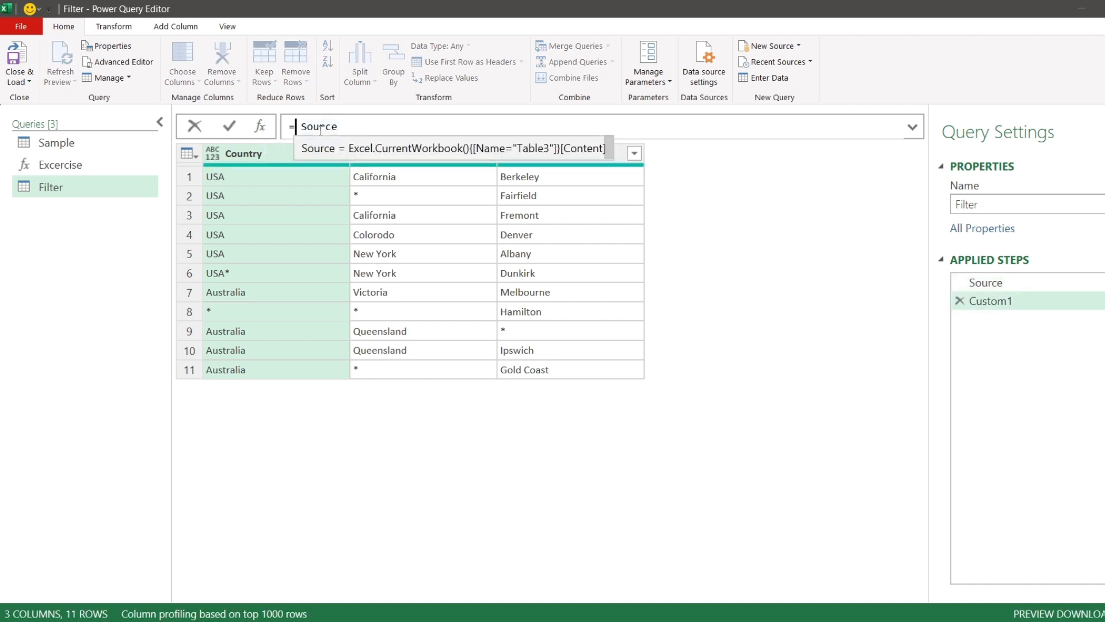
pyautogui.write('tblfin')
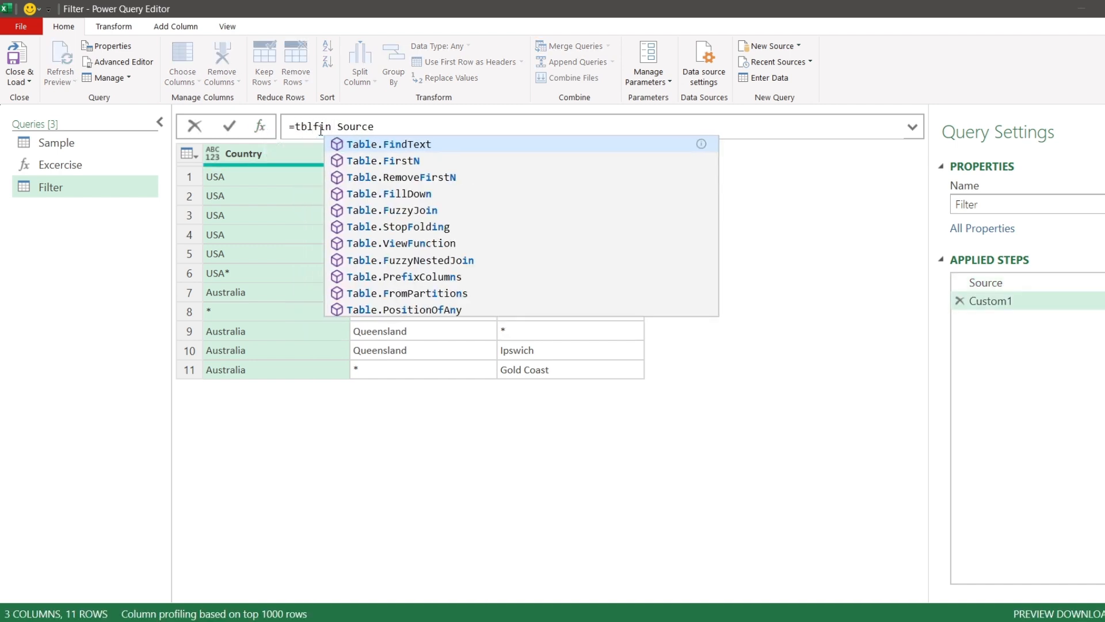
pyautogui.press('Tab')
pyautogui.write('(')
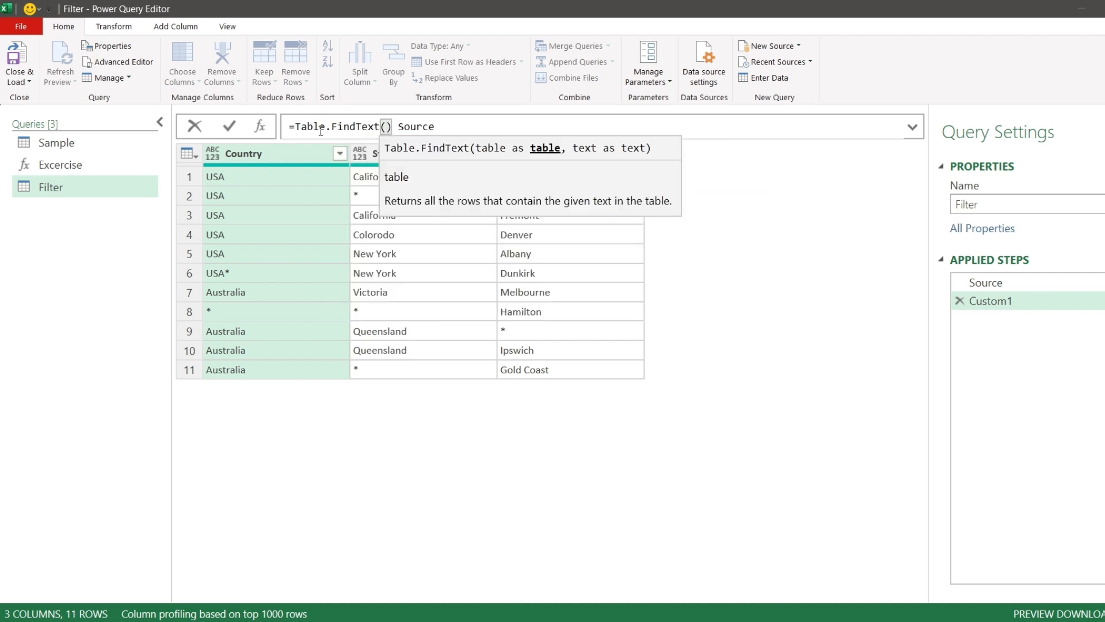
# - Complete the formula as Table.FindText(Source,"*") and commit the custom step
pyautogui.press('Delete')
pyautogui.click(454, 130)
pyautogui.doubleClick(415, 126)
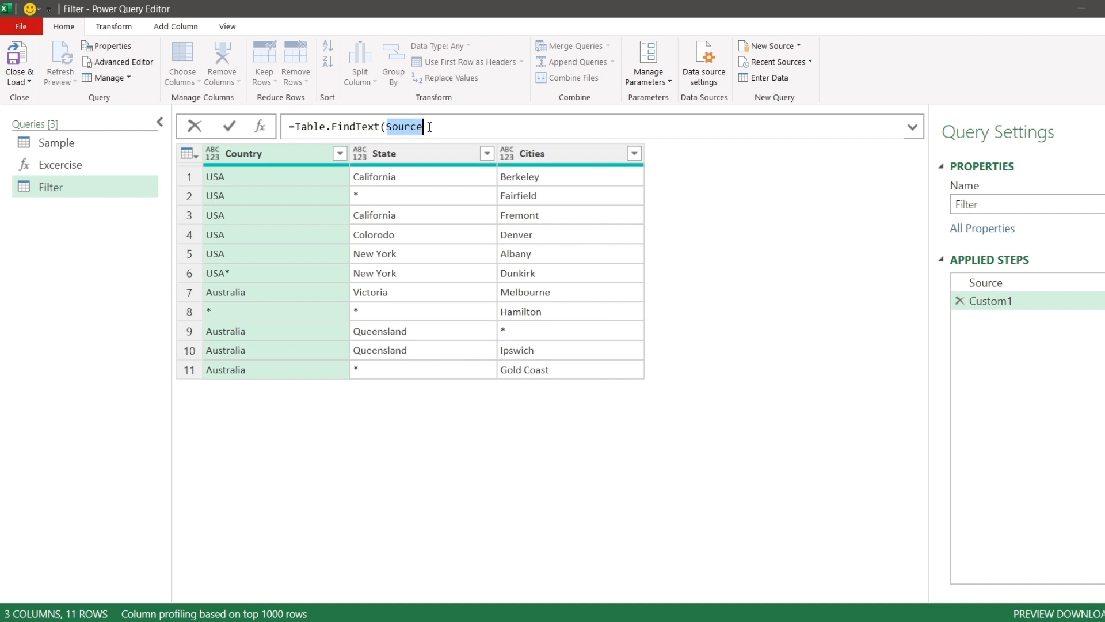
pyautogui.click(441, 127)
pyautogui.write(',')
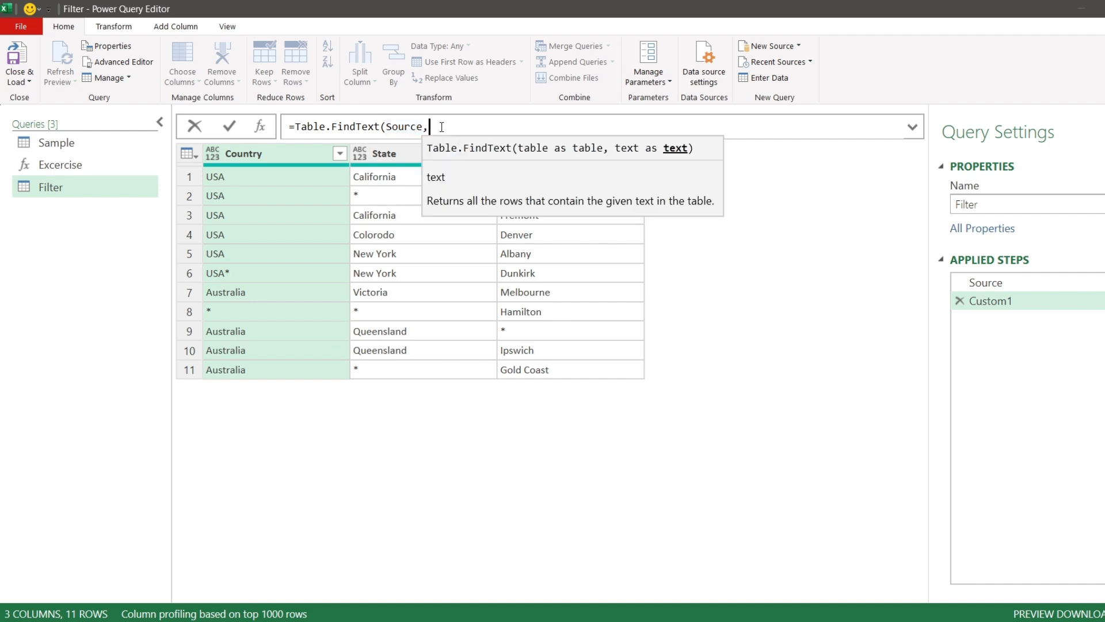
pyautogui.write('"*')
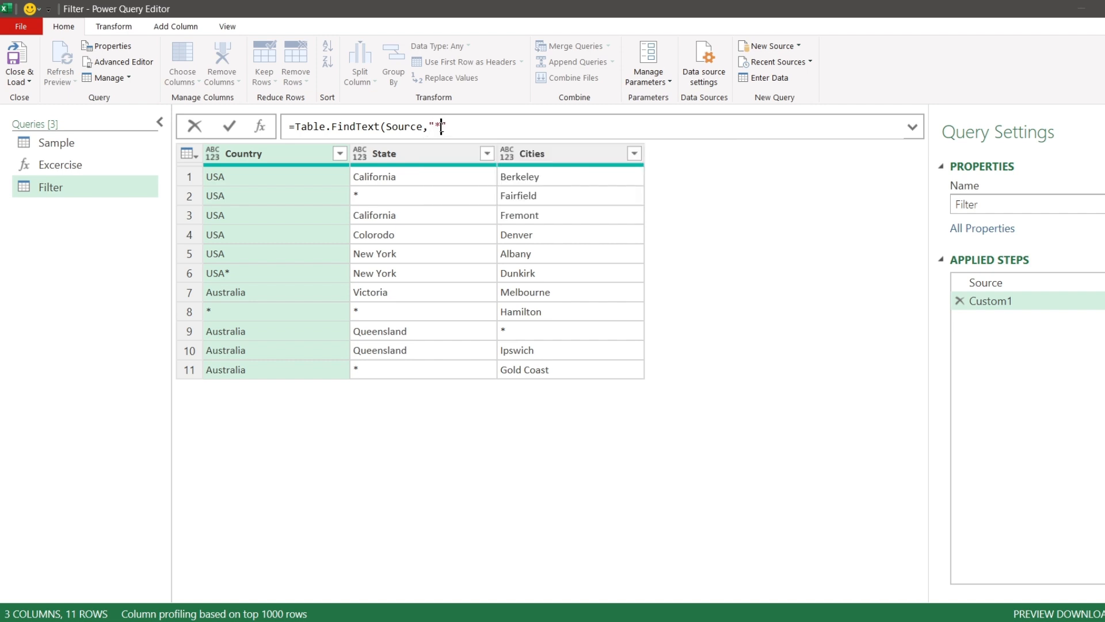
pyautogui.write('")')
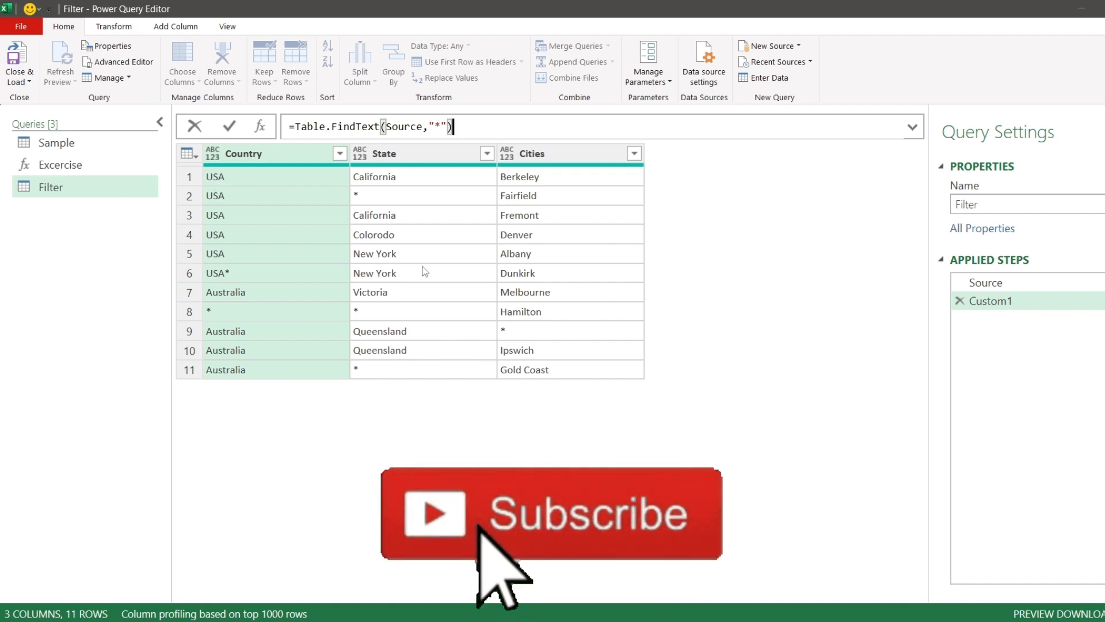
pyautogui.click(233, 126)
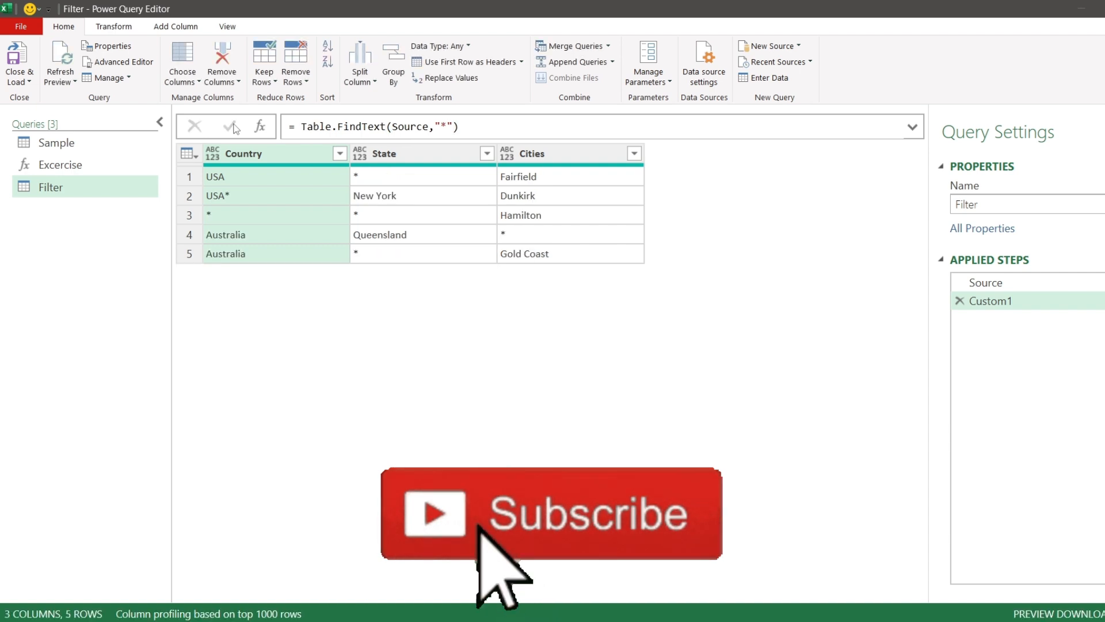